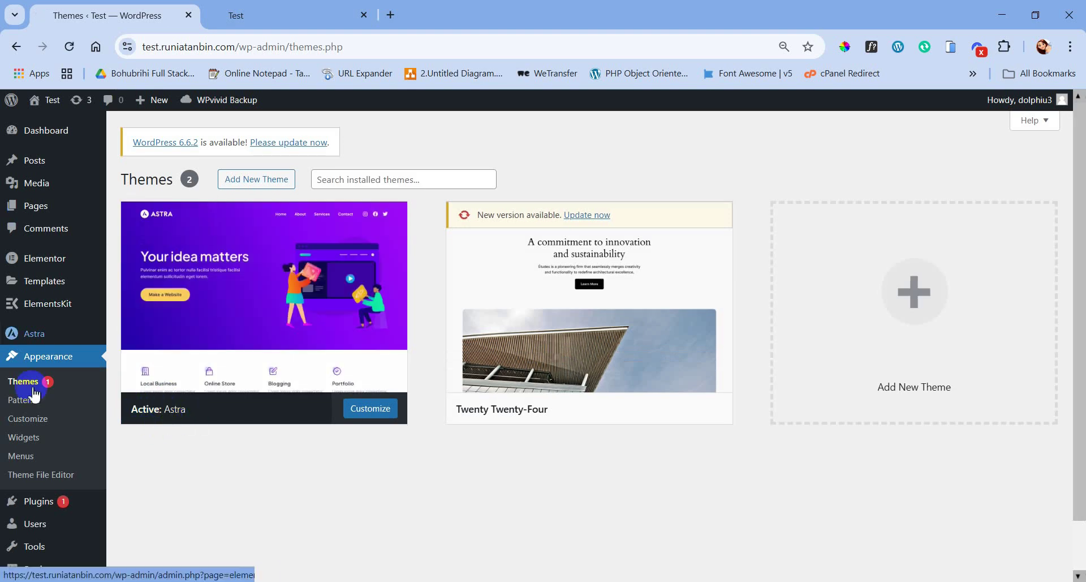
# - Search the plugin directory for elementor and check that plugin in the list of installed plugins
pyautogui.moveTo(20, 501)
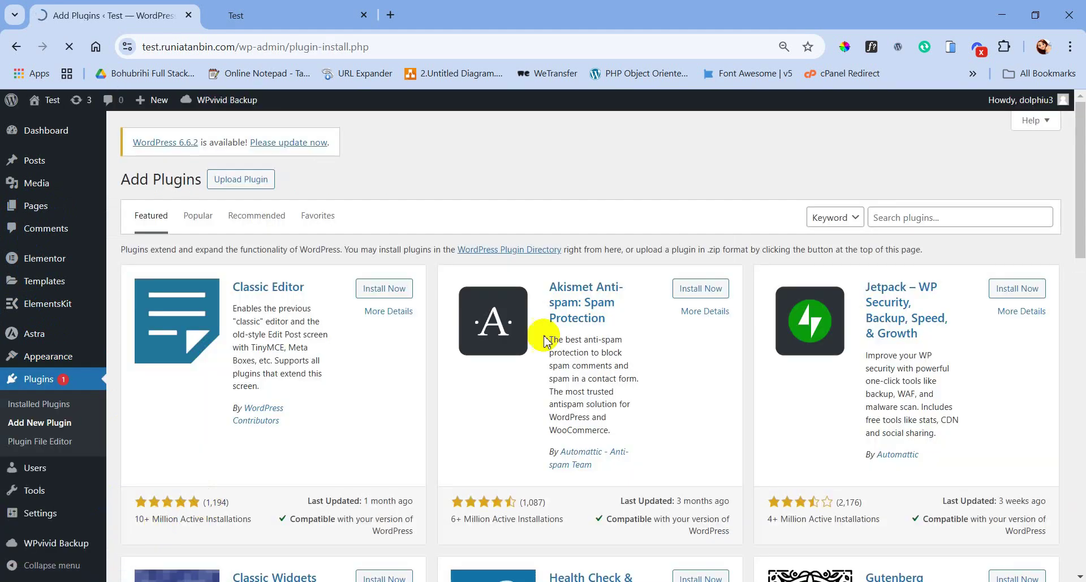
pyautogui.click(898, 221)
pyautogui.write('elem')
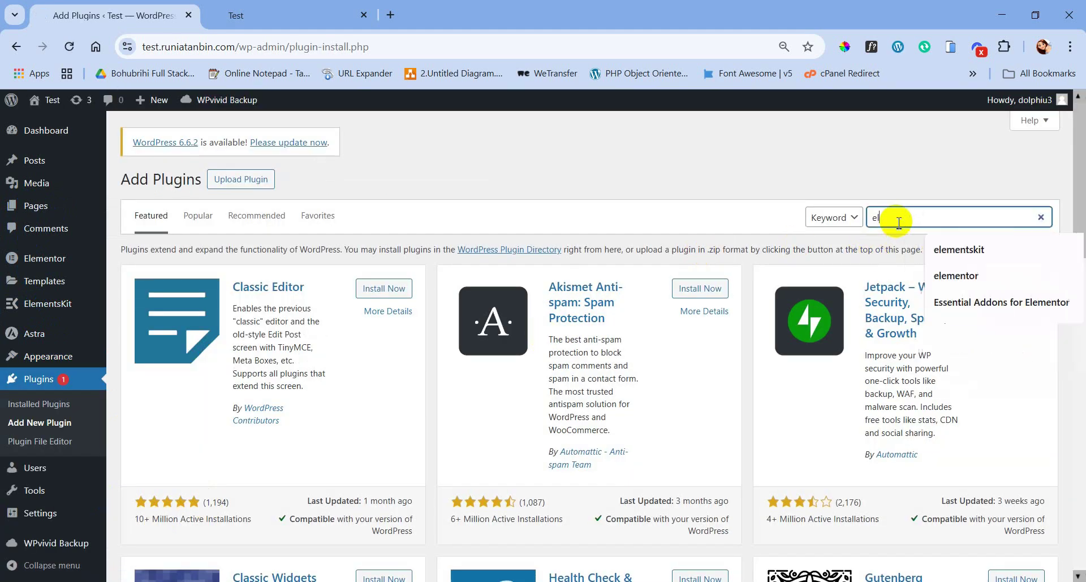
pyautogui.write('entor')
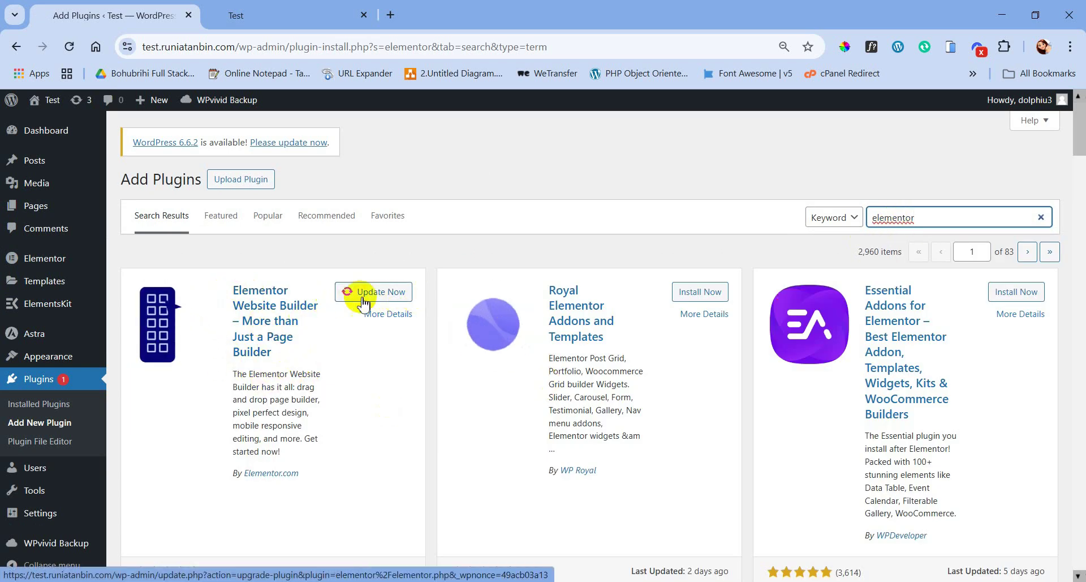
pyautogui.click(41, 410)
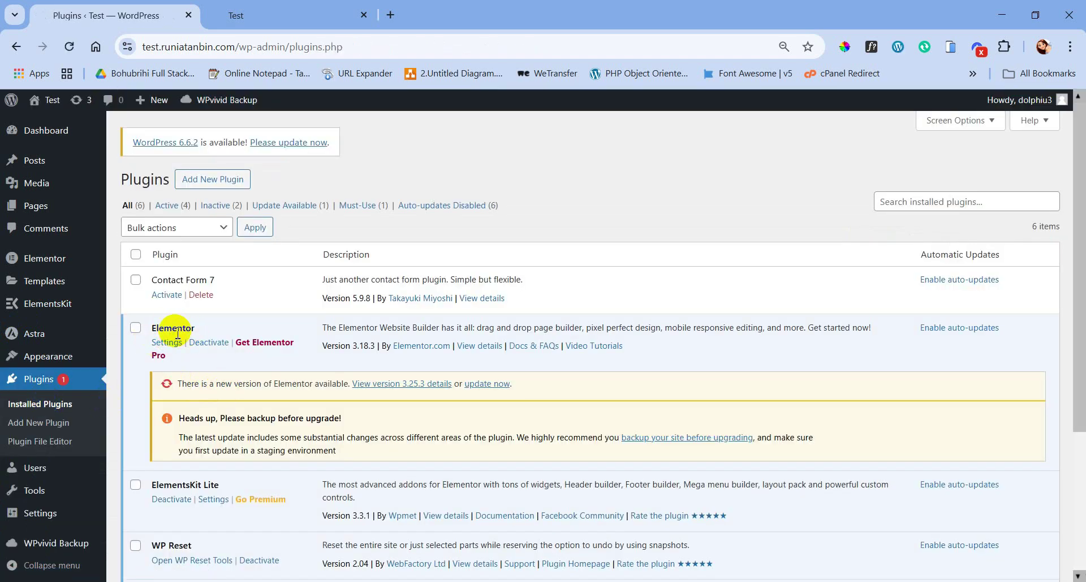
# - Open the Home page for editing with Elementor and look at the container structures offered for a new element
pyautogui.moveTo(80, 205)
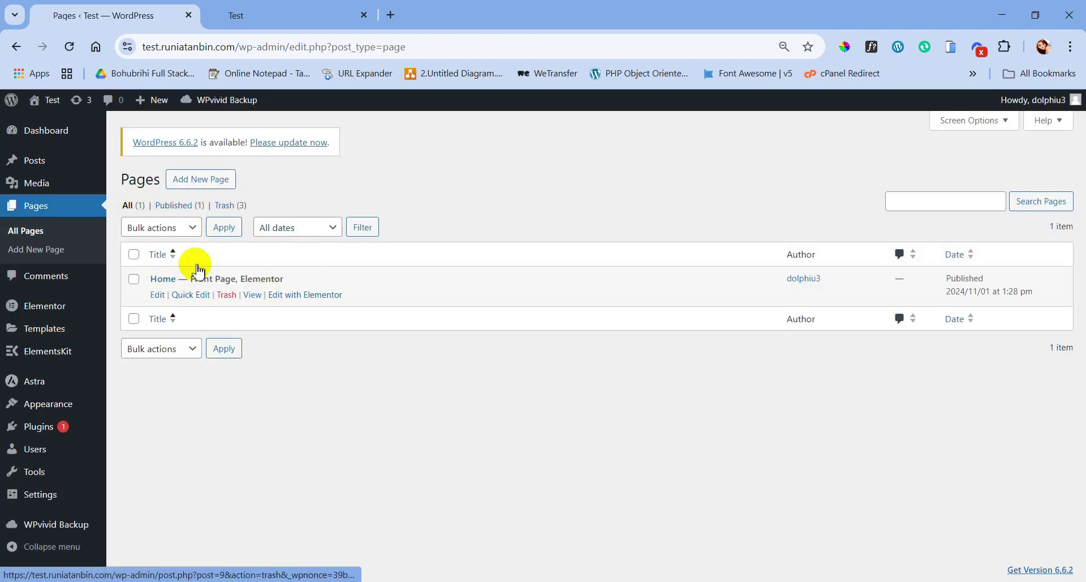
pyautogui.click(310, 295)
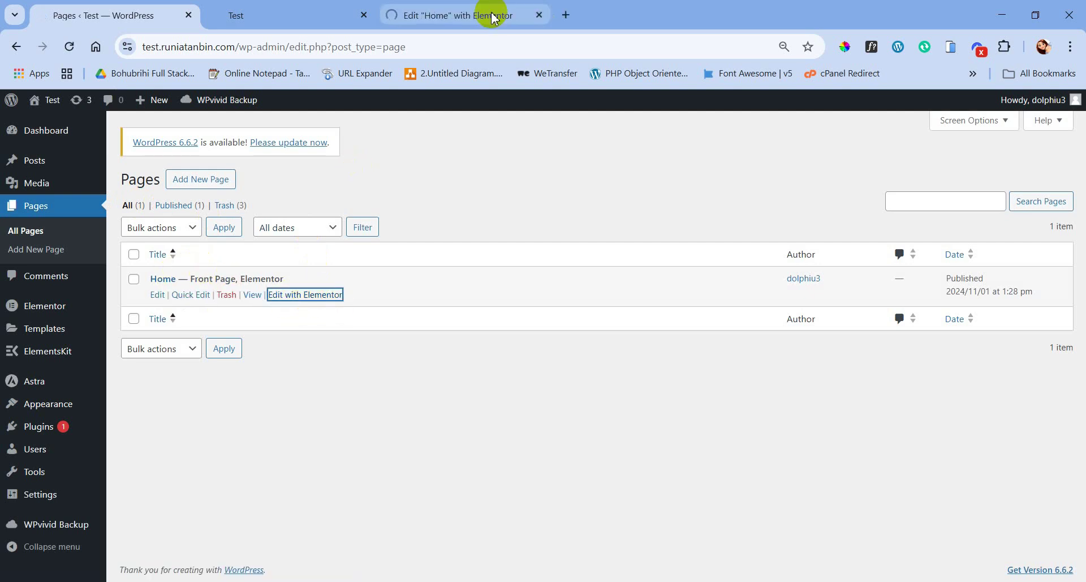
pyautogui.click(491, 14)
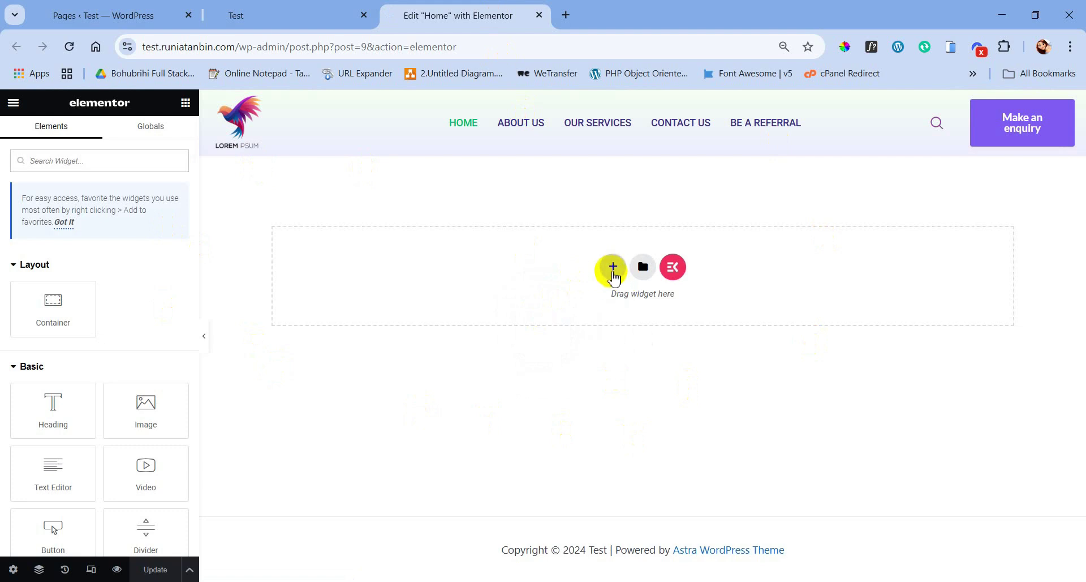
pyautogui.click(612, 267)
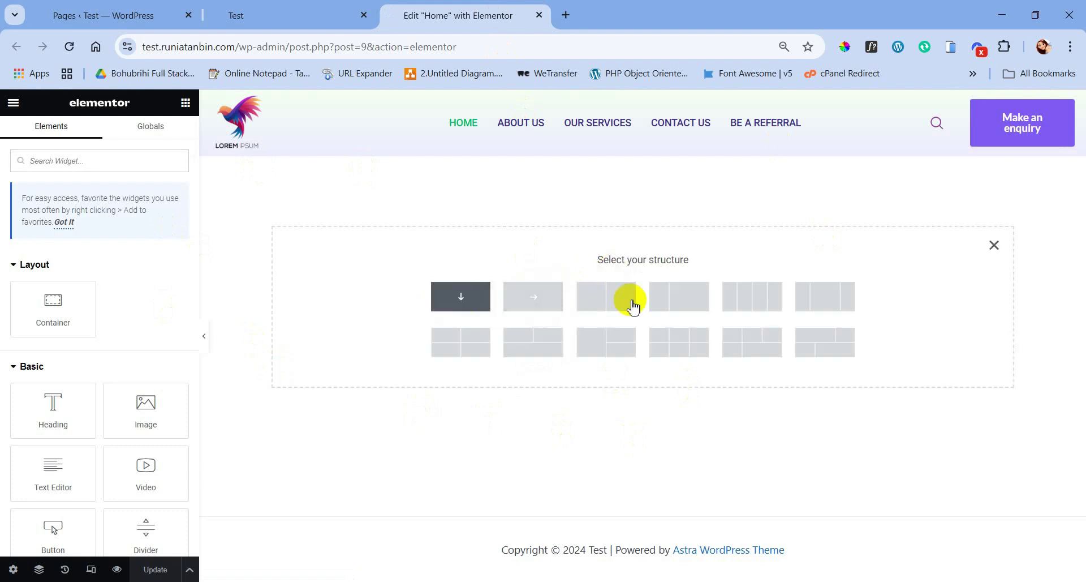
pyautogui.click(994, 244)
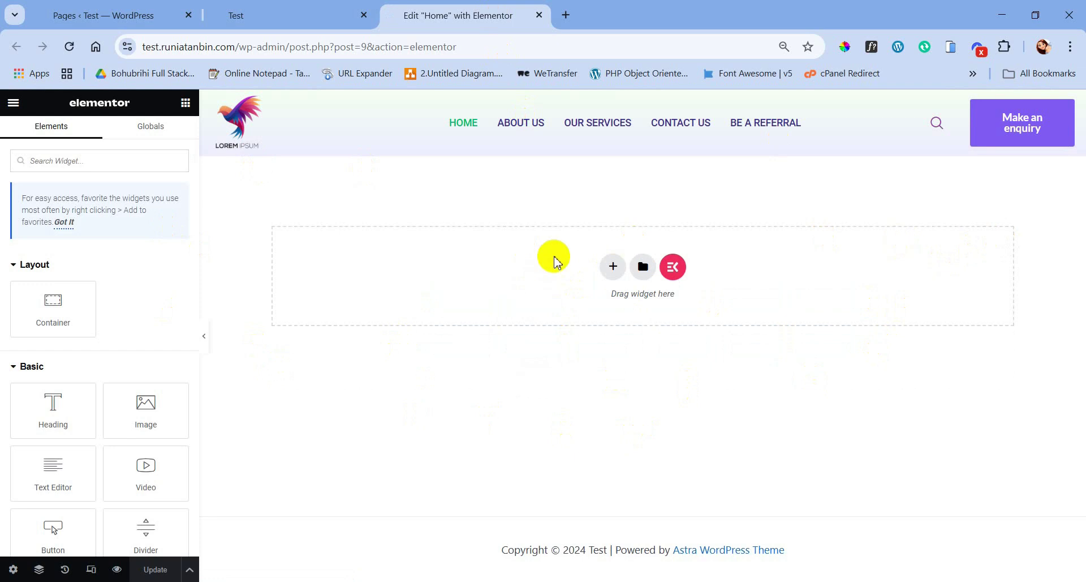
# - Return to the WordPress dashboard and open the Features section of the Elementor settings
pyautogui.click(104, 17)
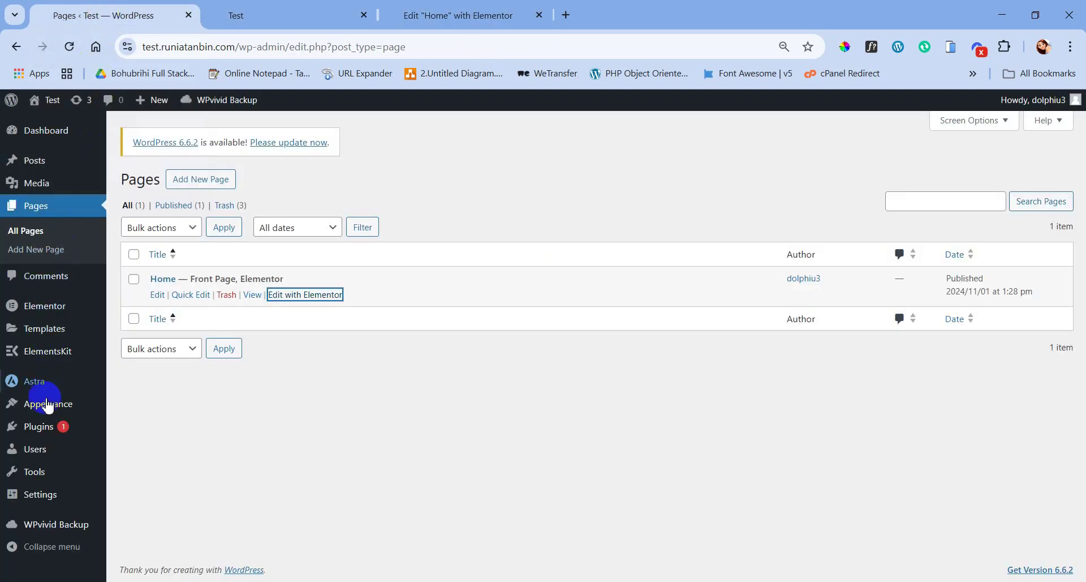
pyautogui.moveTo(45, 309)
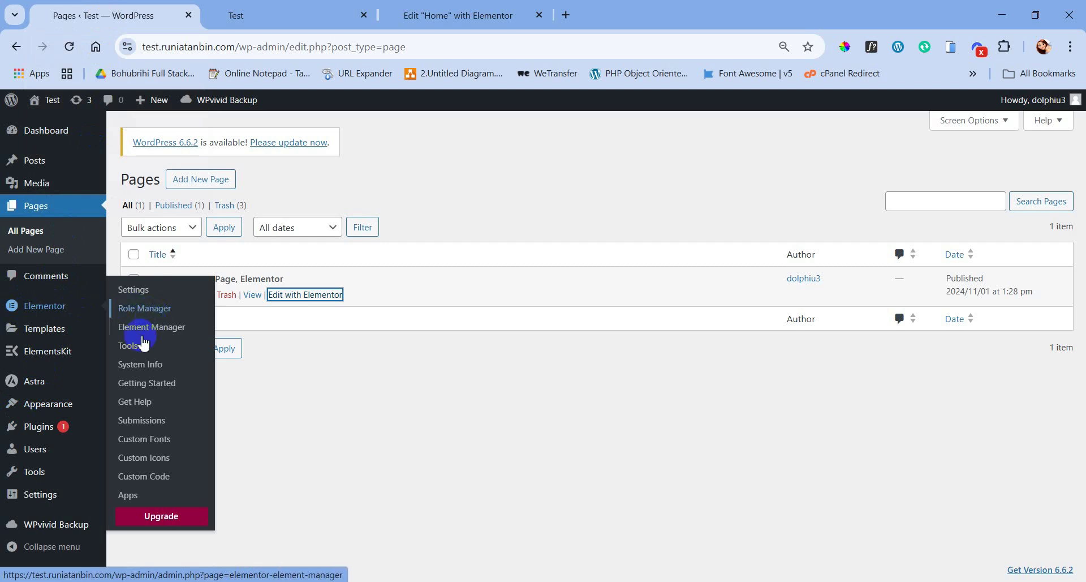
pyautogui.click(133, 290)
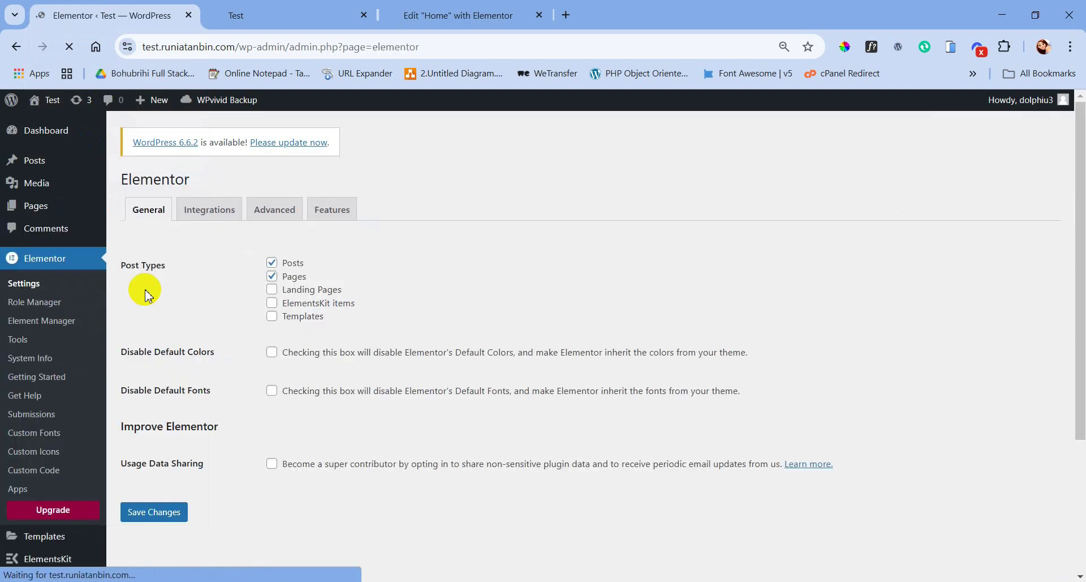
pyautogui.click(334, 224)
# - Set the Flexbox Container feature to Inactive, confirm its deactivation and save the settings
pyautogui.scroll(-9, 190, 516)
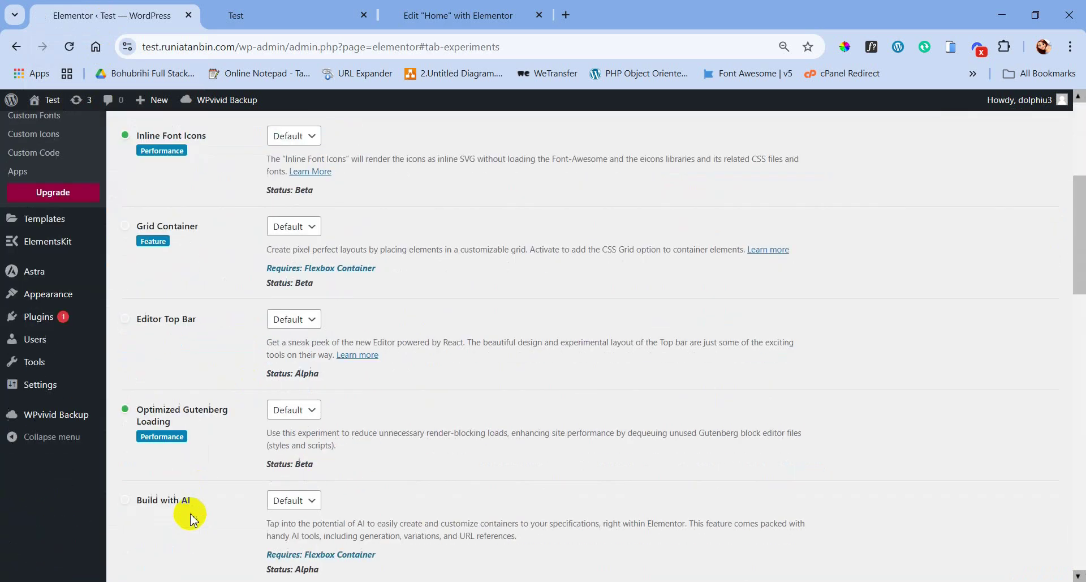
pyautogui.scroll(-8, 190, 516)
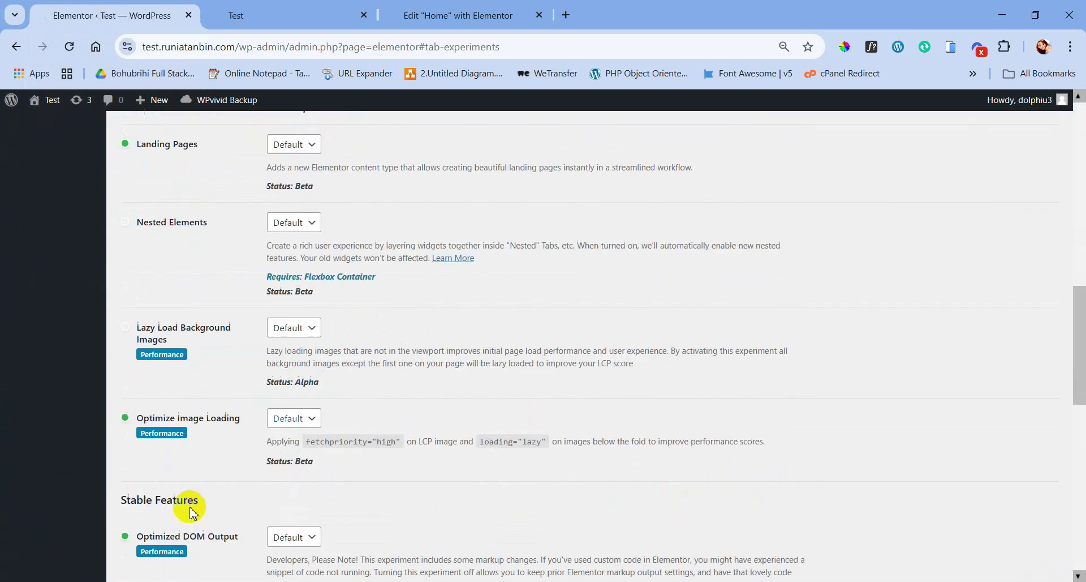
pyautogui.scroll(-6, 190, 507)
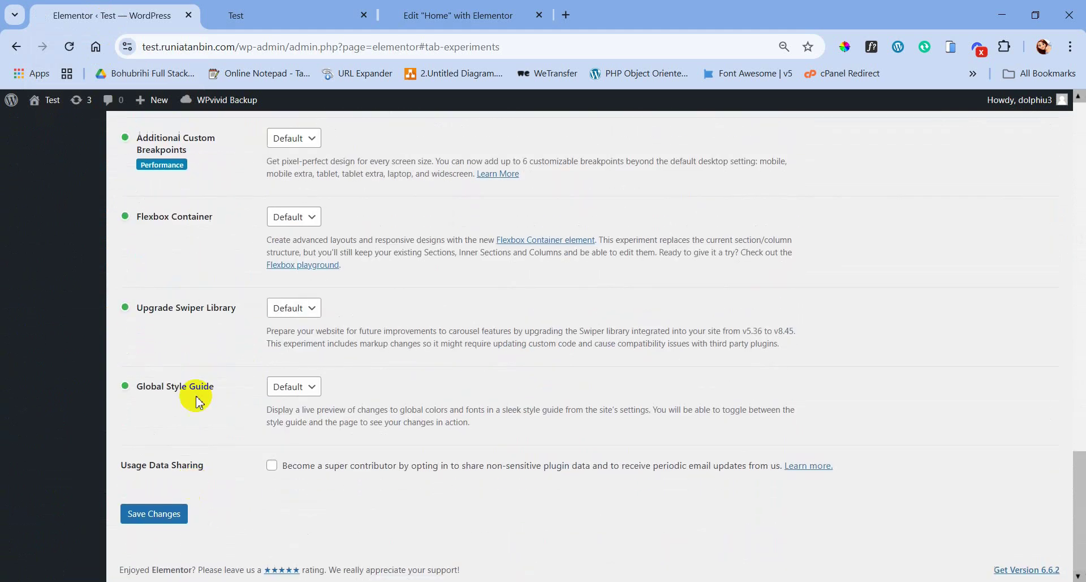
pyautogui.click(299, 220)
pyautogui.click(292, 271)
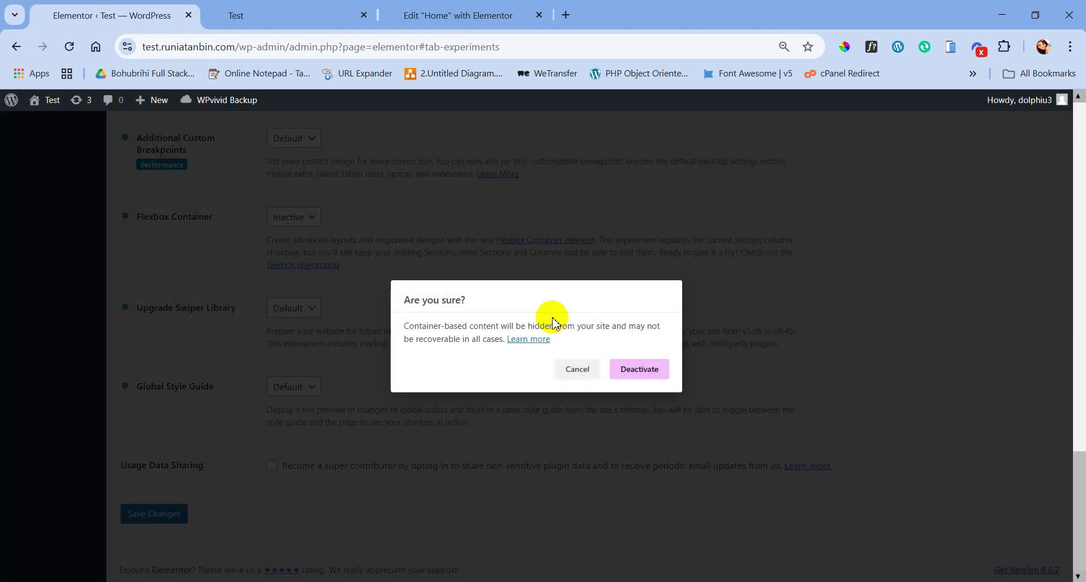
pyautogui.click(655, 375)
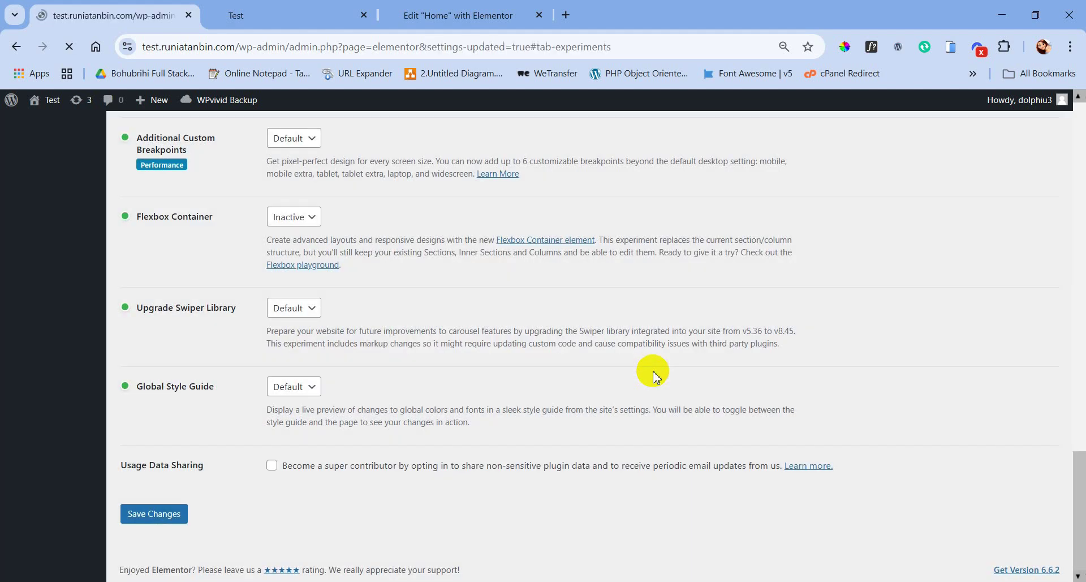
pyautogui.scroll(-20, 565, 373)
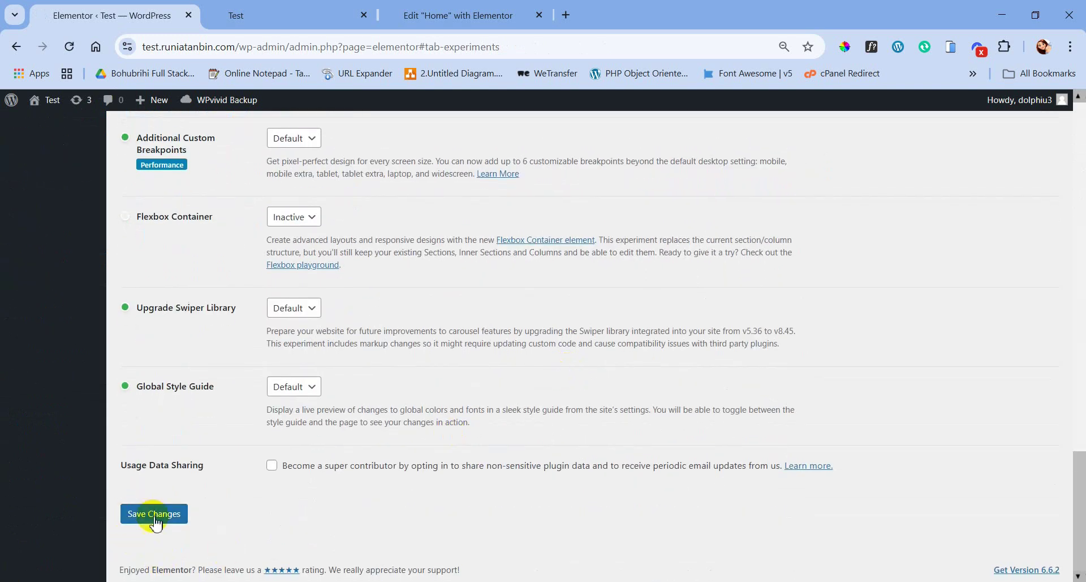
pyautogui.click(149, 520)
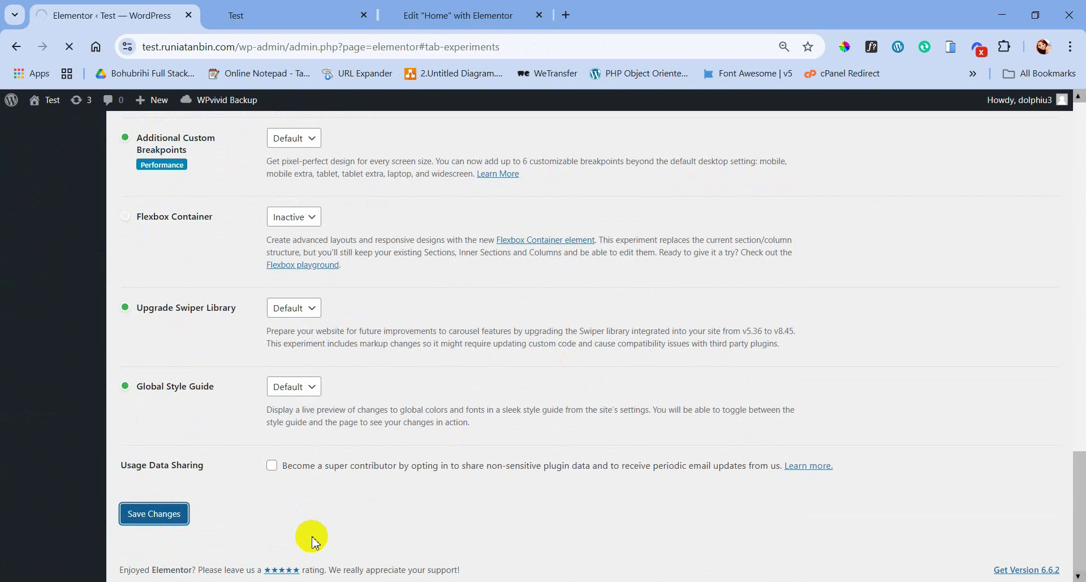
# - Reload the Home page's Elementor editor and add a new section with a single-column structure
pyautogui.click(478, 15)
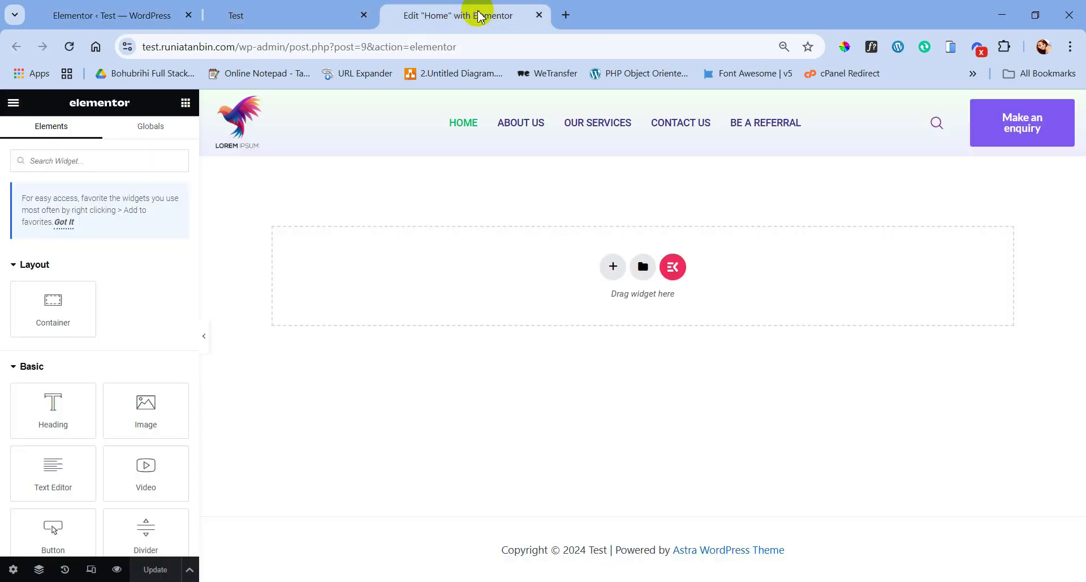
pyautogui.click(70, 46)
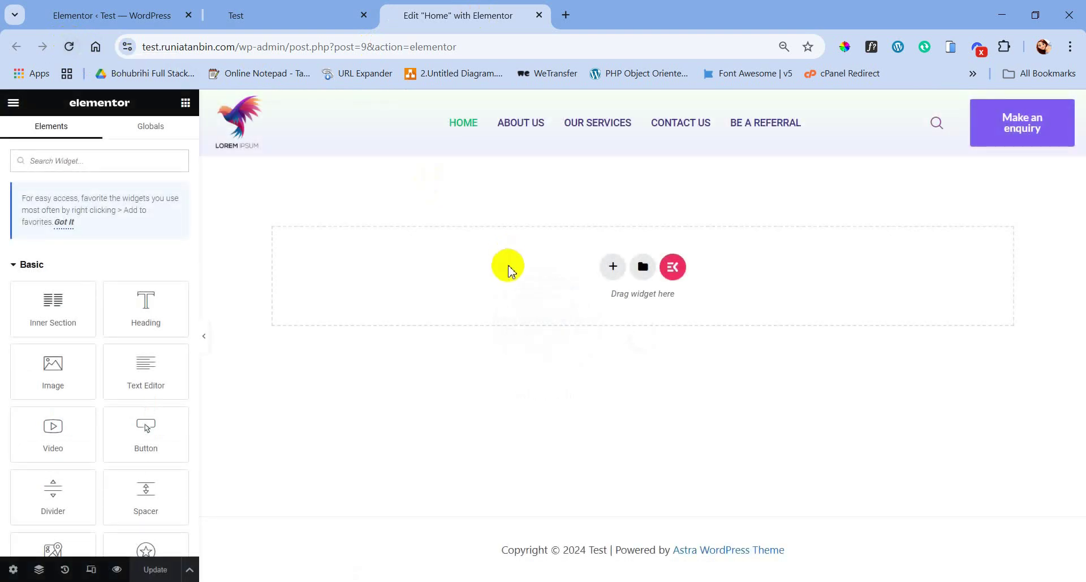
pyautogui.click(611, 268)
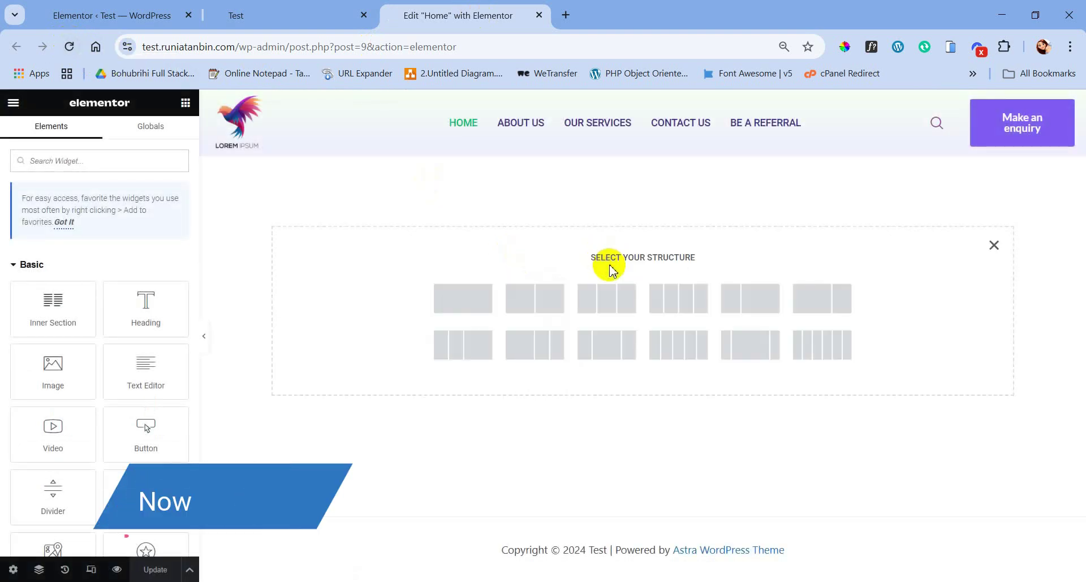
pyautogui.click(468, 303)
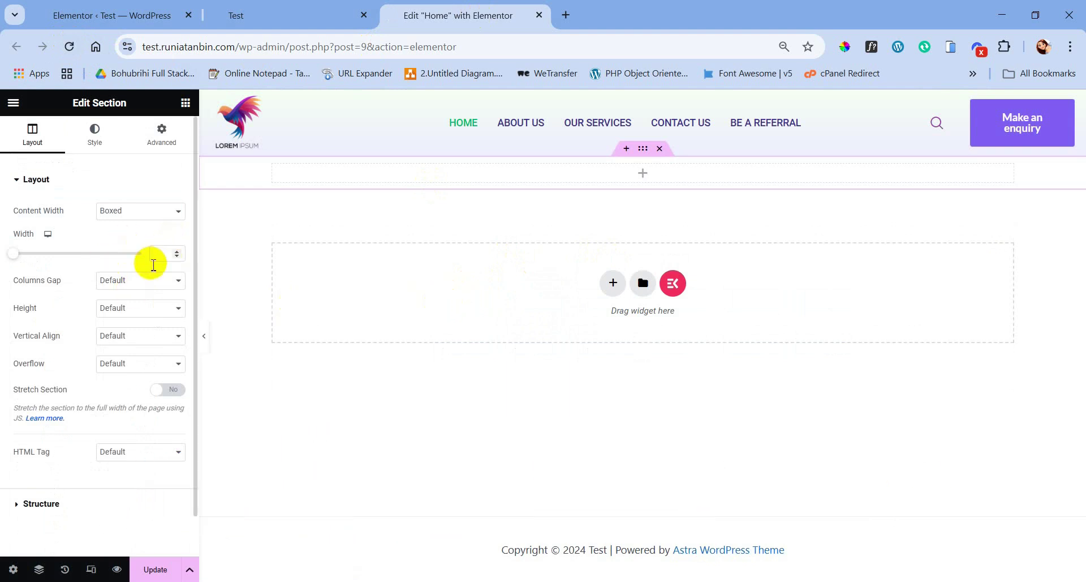
# - Set the section's height to Min Height with a minimum height of 99 vh
pyautogui.click(138, 311)
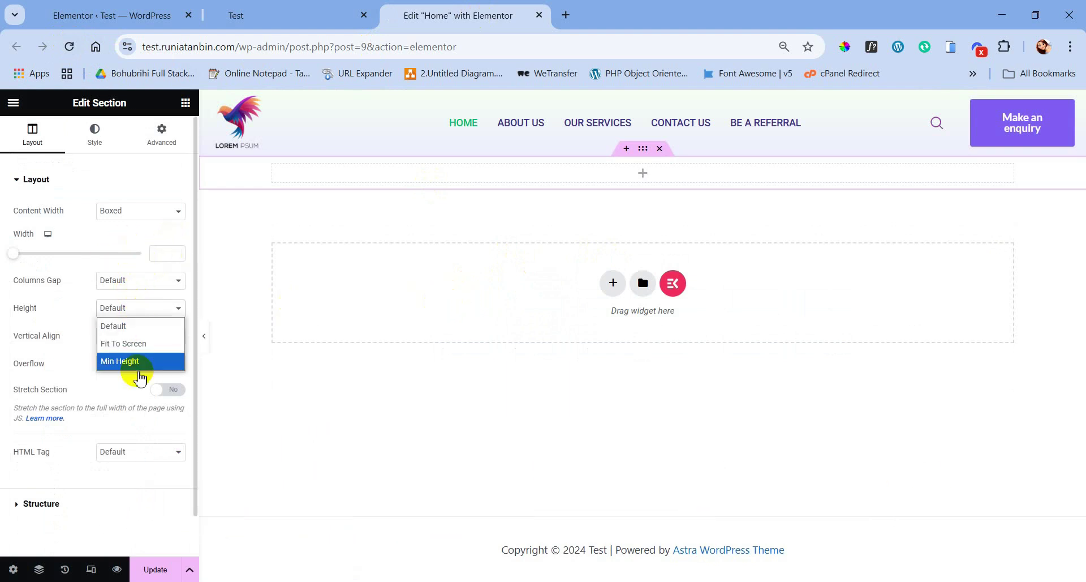
pyautogui.click(144, 371)
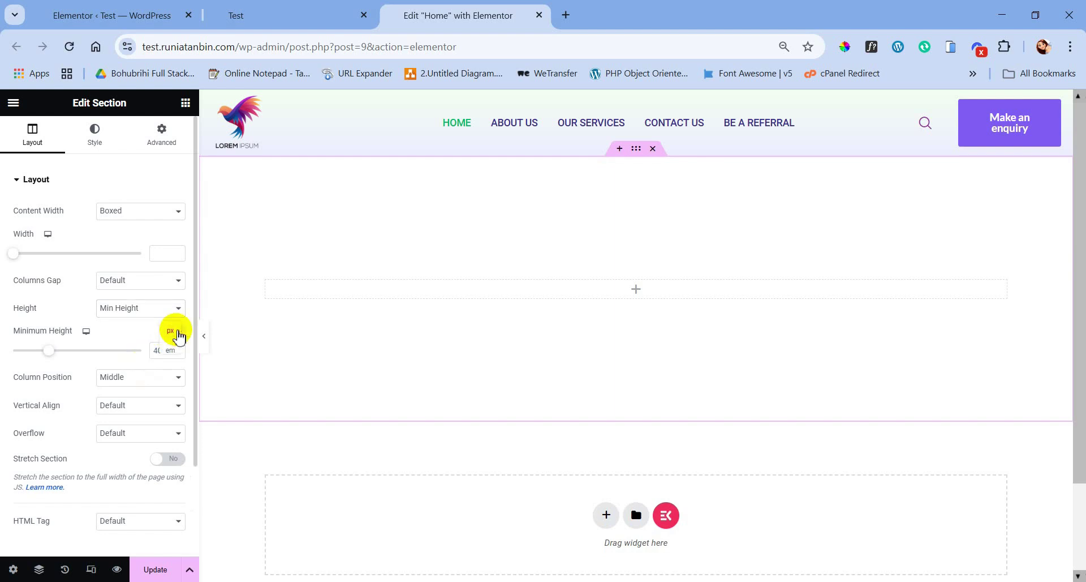
pyautogui.click(171, 393)
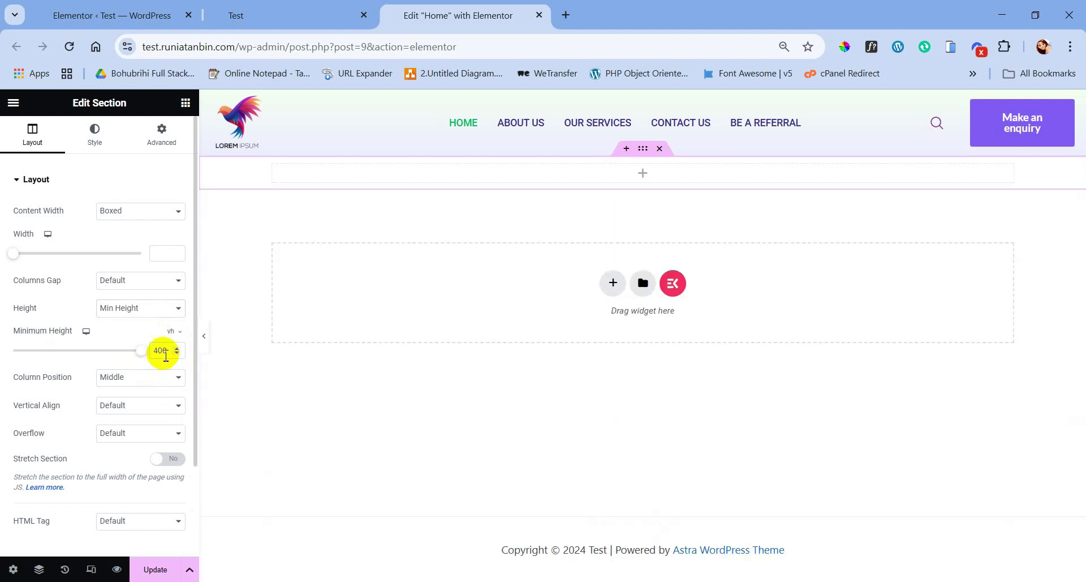
pyautogui.write('99')
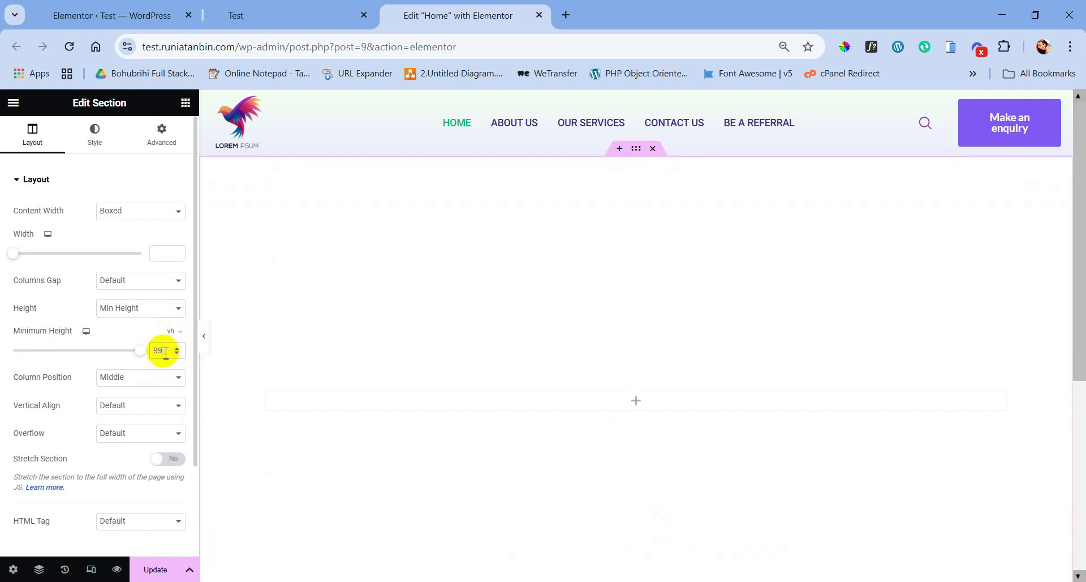
pyautogui.click(134, 180)
# - Place a two-column Inner Section inside the section and add two Heading widgets to its first column
pyautogui.click(185, 103)
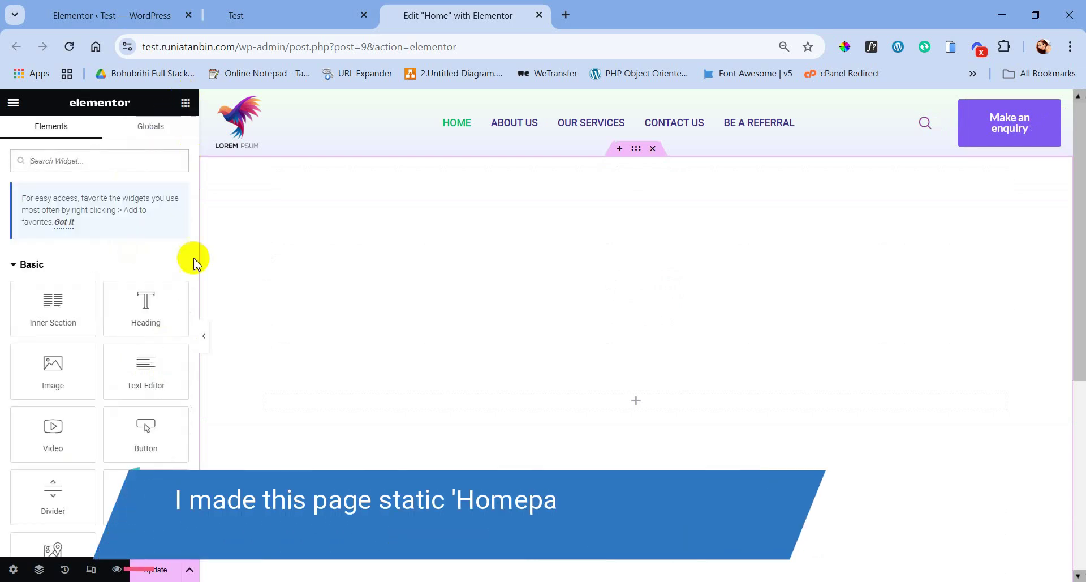
pyautogui.moveTo(53, 314); pyautogui.dragTo(590, 410)
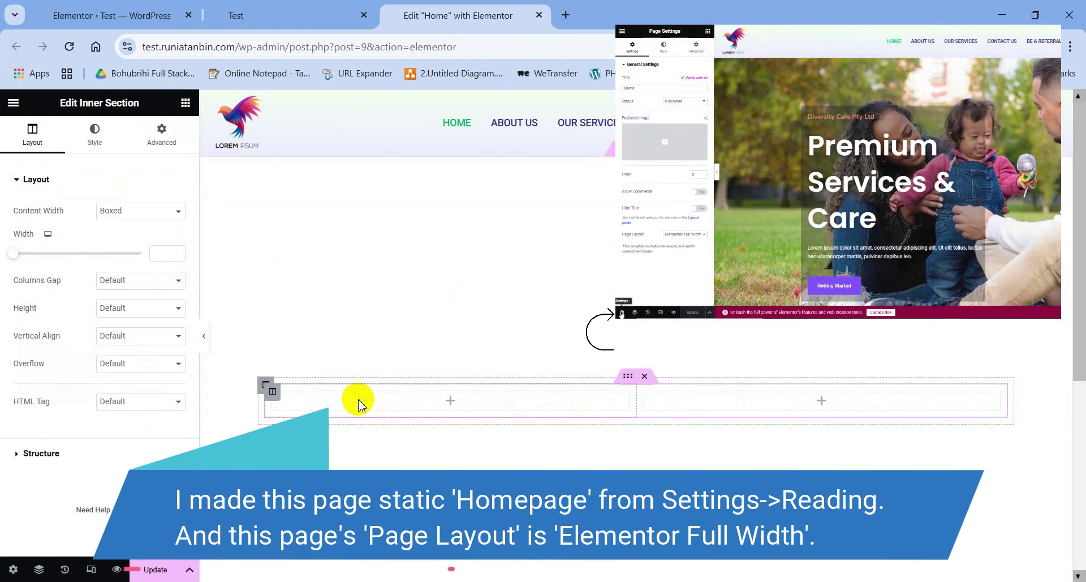
pyautogui.click(185, 103)
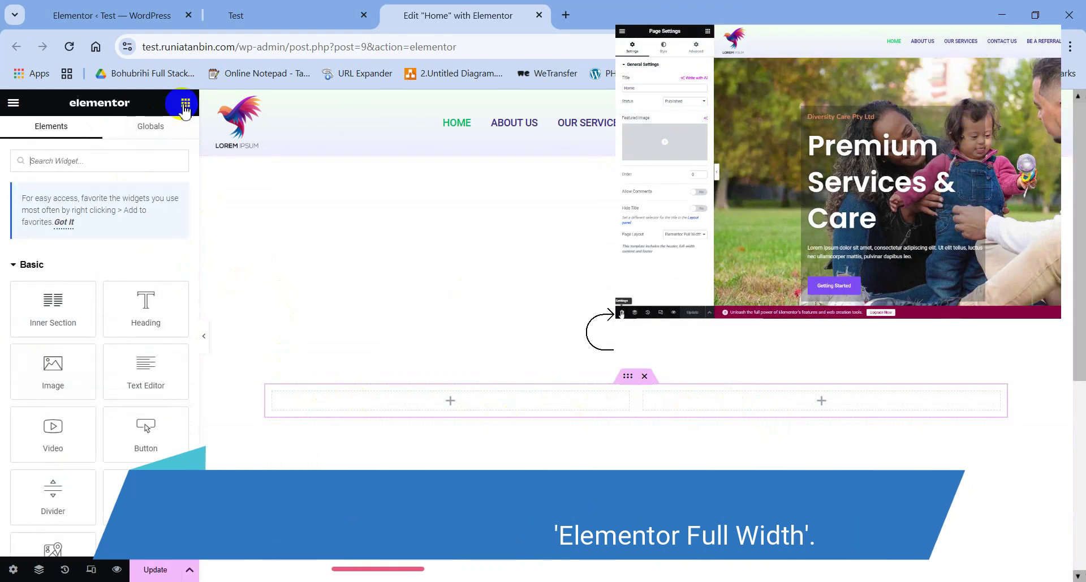
pyautogui.moveTo(205, 341); pyautogui.dragTo(416, 401)
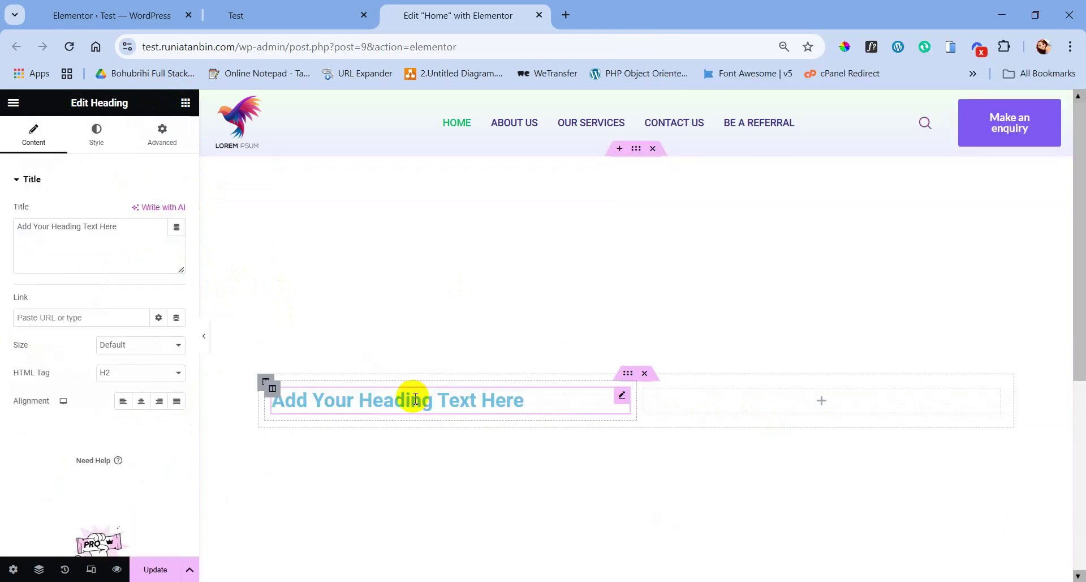
pyautogui.click(185, 102)
pyautogui.moveTo(145, 305); pyautogui.dragTo(406, 402)
# - Add a Text Editor widget and a Button widget below the two headings in the first column
pyautogui.click(185, 102)
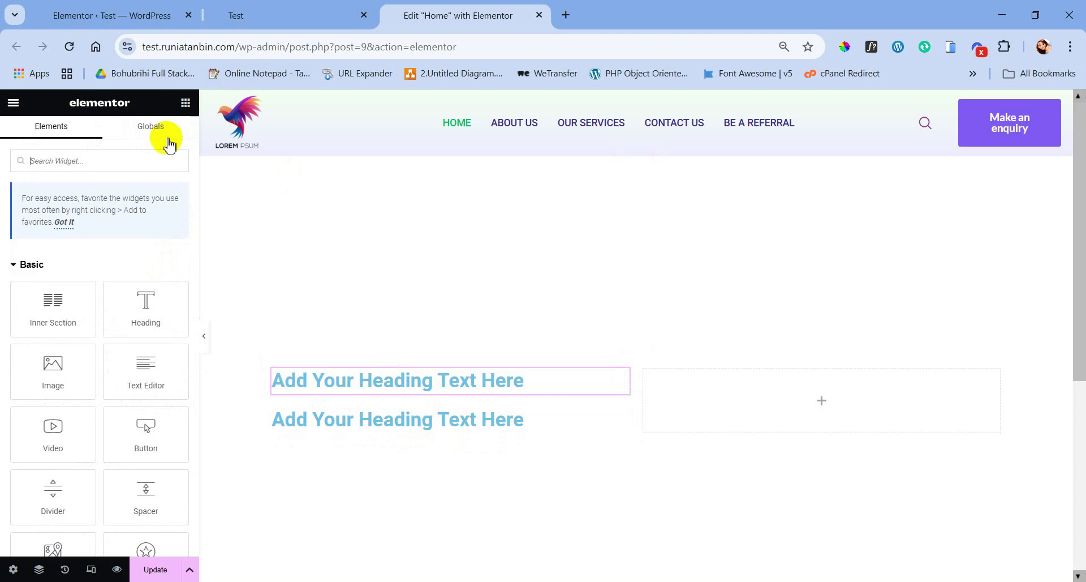
pyautogui.moveTo(134, 383); pyautogui.dragTo(388, 427)
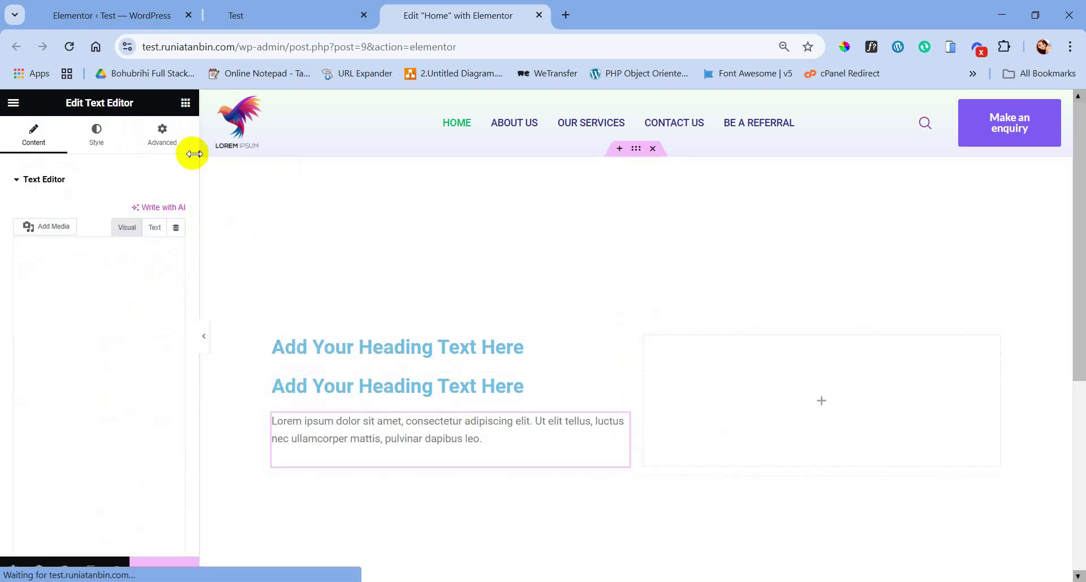
pyautogui.click(185, 102)
pyautogui.moveTo(143, 443); pyautogui.dragTo(348, 461)
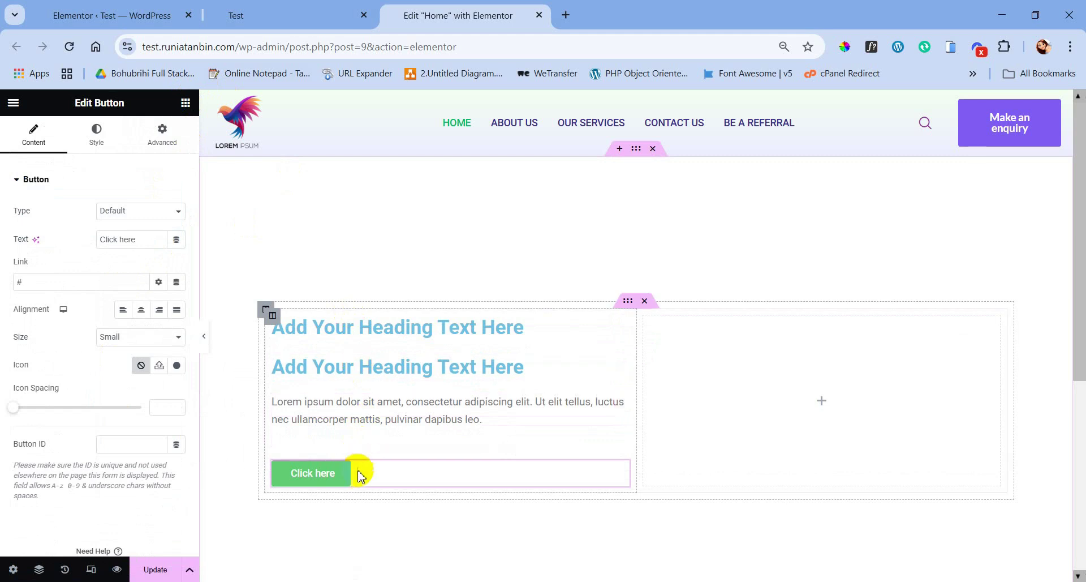
pyautogui.click(185, 103)
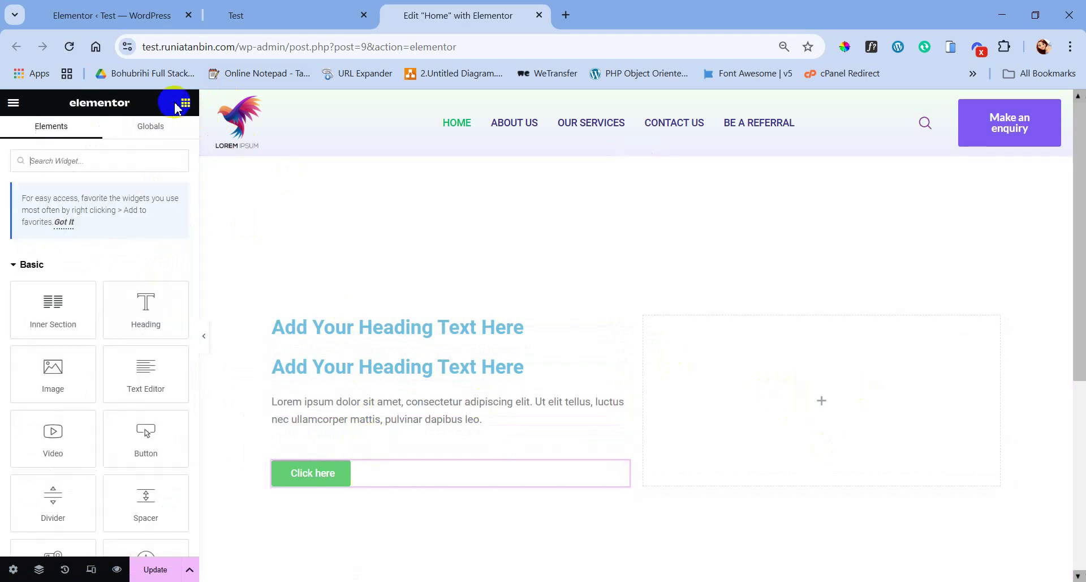
# - Place a Spacer widget in the empty second column and change the first heading's title to "Diversity Care Pty Ltd"
pyautogui.moveTo(148, 497); pyautogui.dragTo(848, 418)
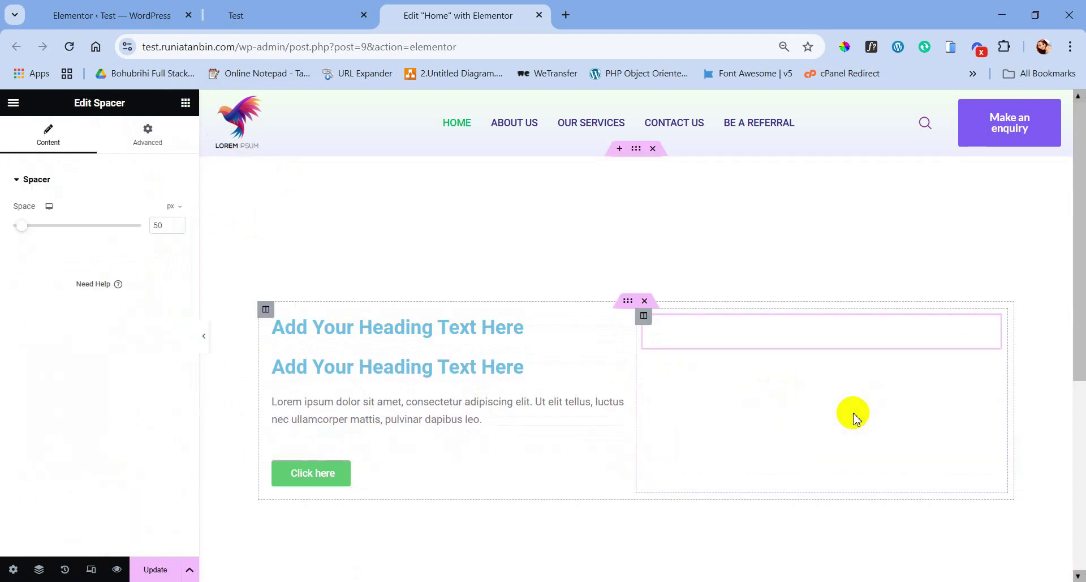
pyautogui.click(424, 328)
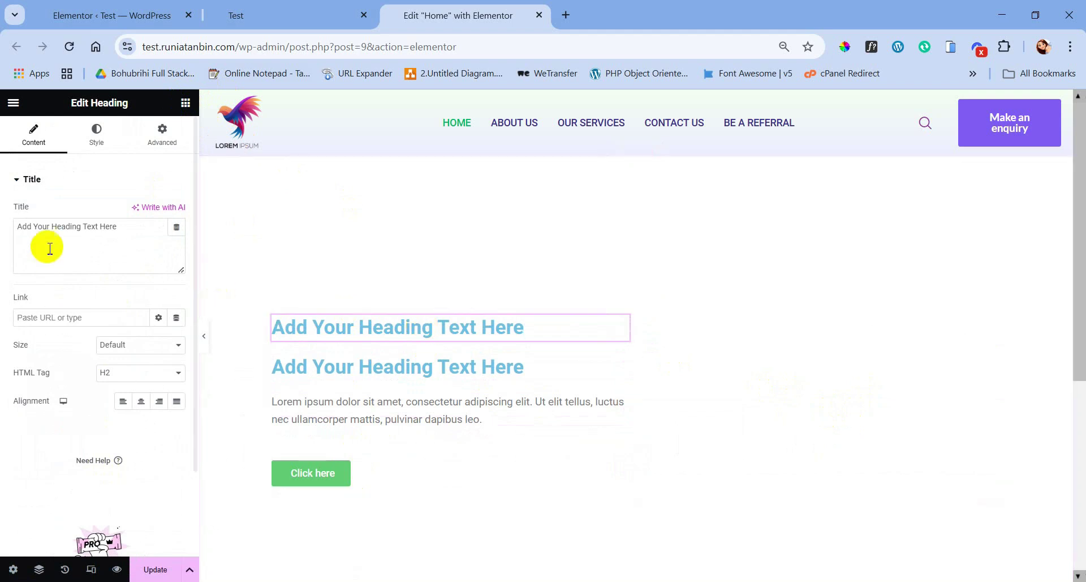
pyautogui.moveTo(119, 226); pyautogui.dragTo(14, 223)
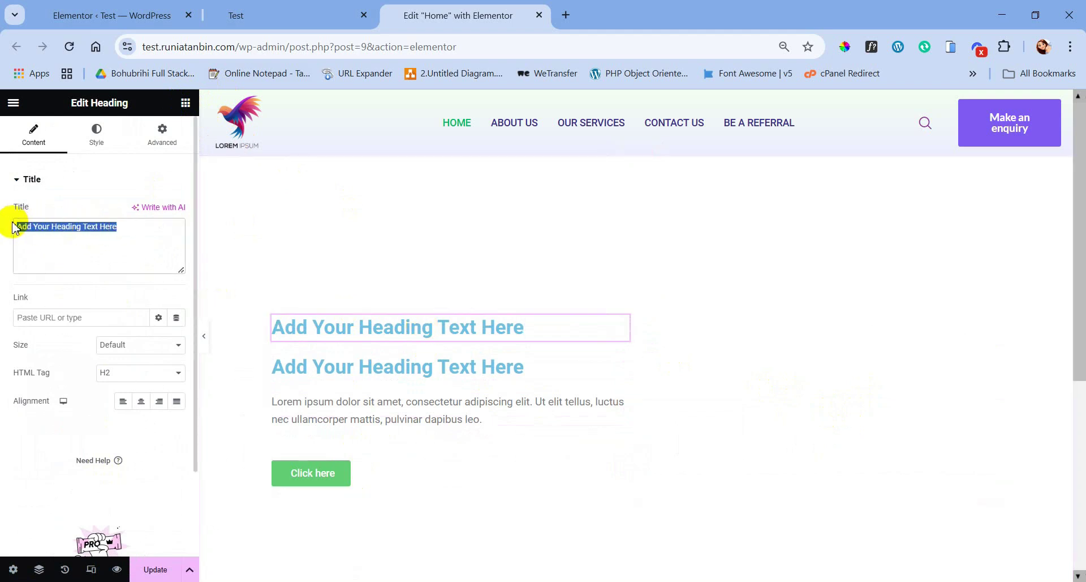
pyautogui.write('Diversity Care Pty Ltd')
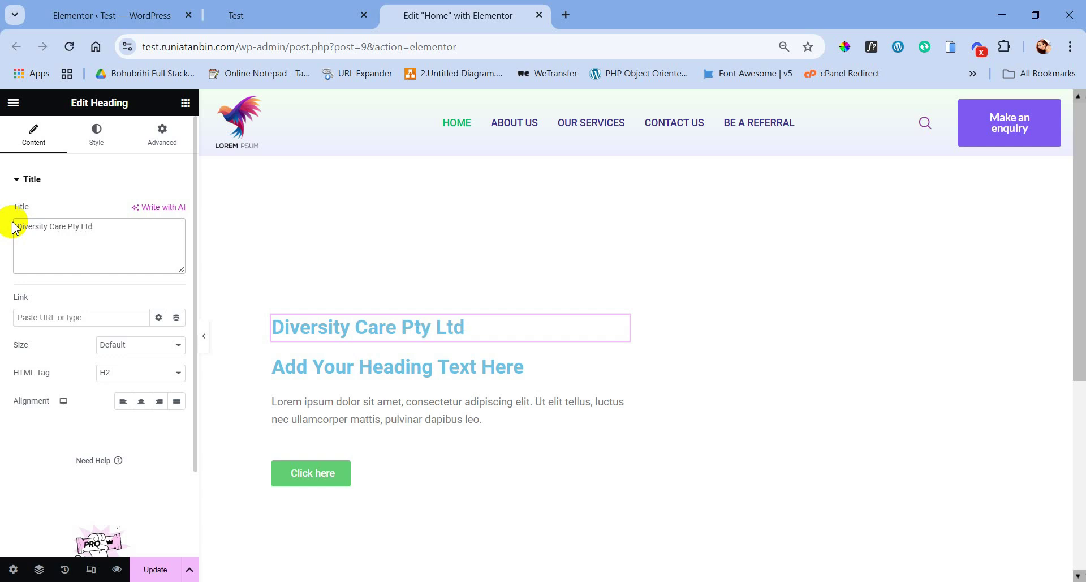
# - Change the second heading's title to "Premium Services & Care"
pyautogui.click(359, 367)
pyautogui.moveTo(127, 236); pyautogui.dragTo(8, 223)
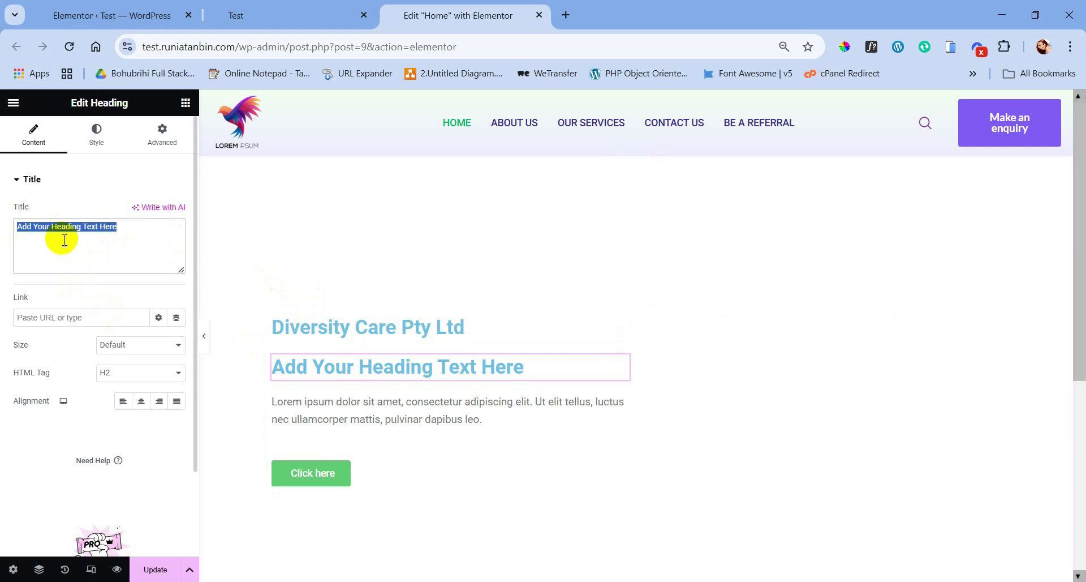
pyautogui.write('Premium Services & Care')
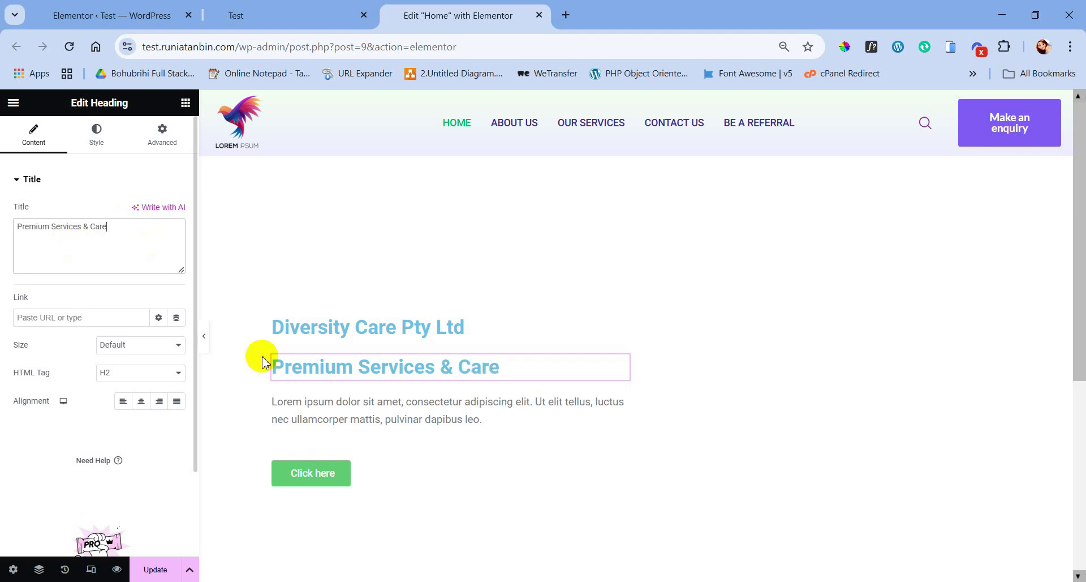
# - Set the "Diversity Care Pty Ltd" heading's typography to the Nunito family, weight 700 (Bold) and size 20 px
pyautogui.click(332, 332)
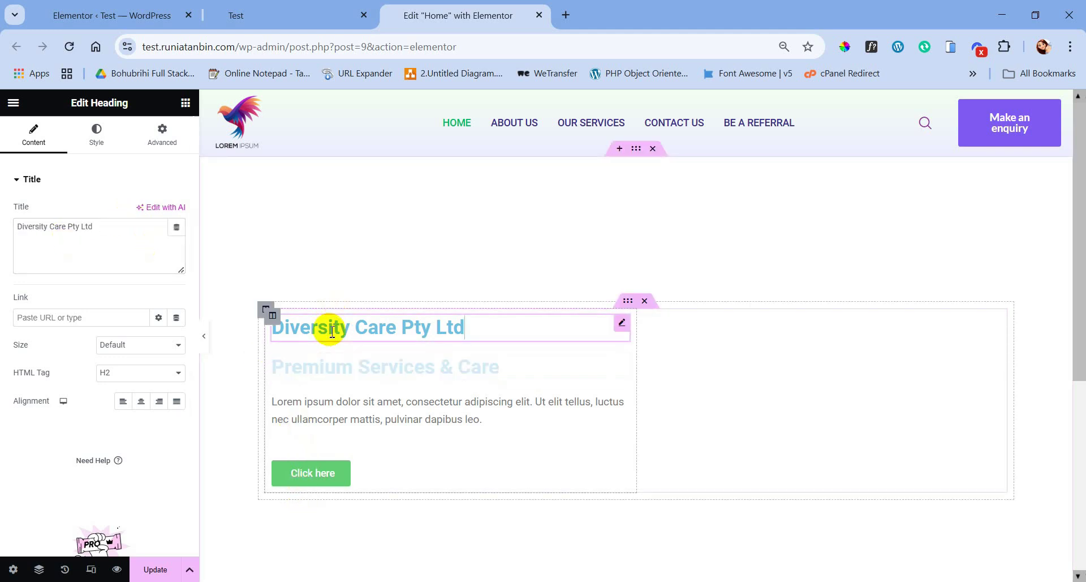
pyautogui.click(94, 135)
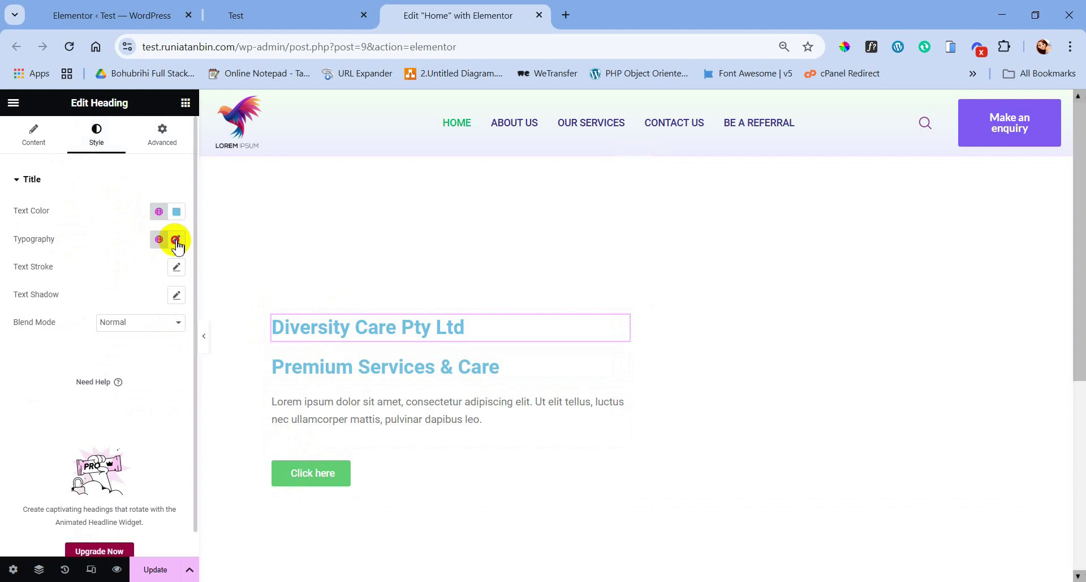
pyautogui.click(176, 239)
pyautogui.click(143, 301)
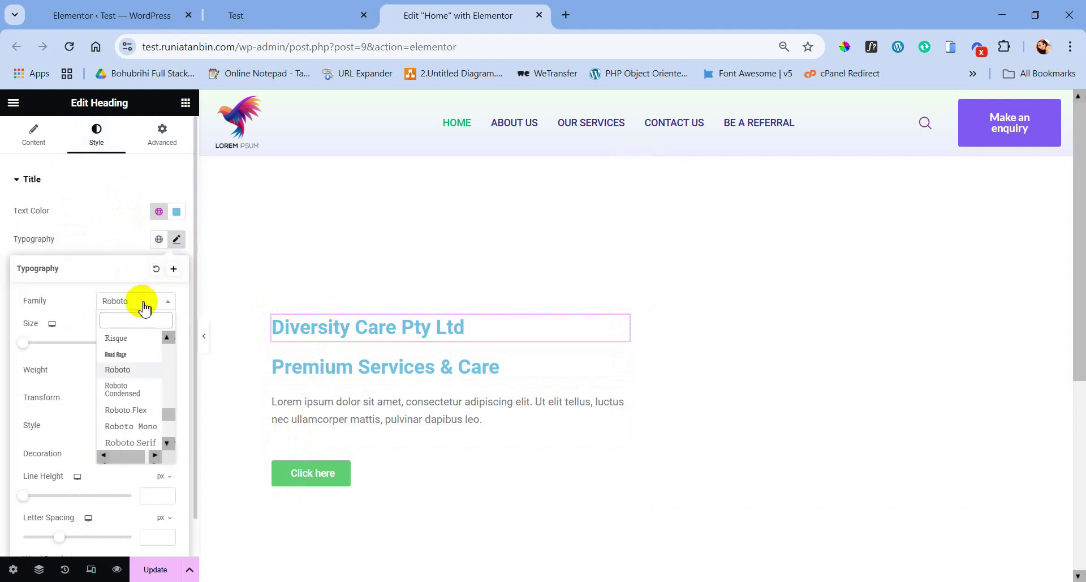
pyautogui.write('nuni')
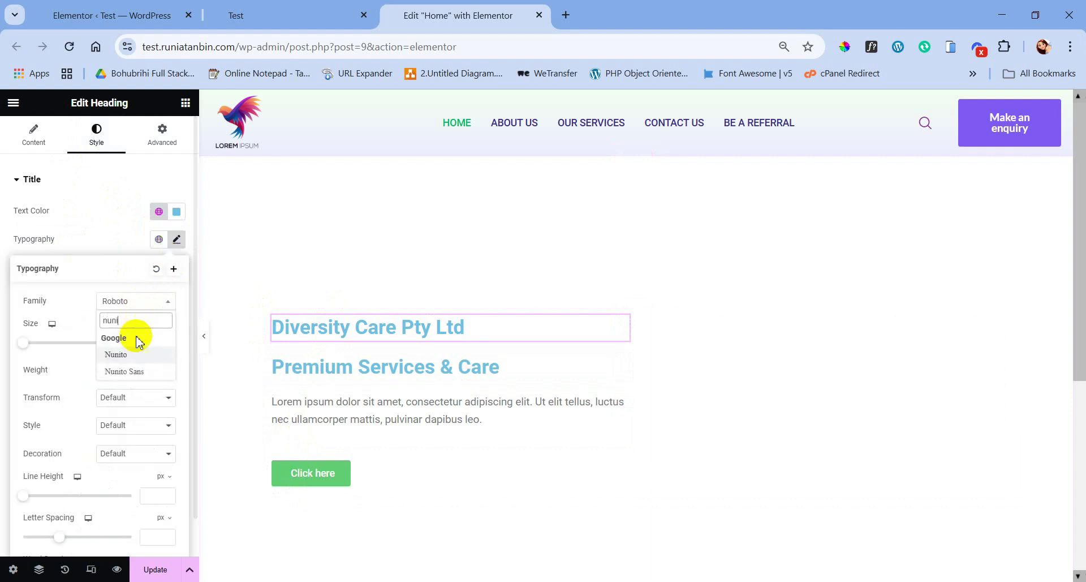
pyautogui.click(136, 354)
pyautogui.click(138, 370)
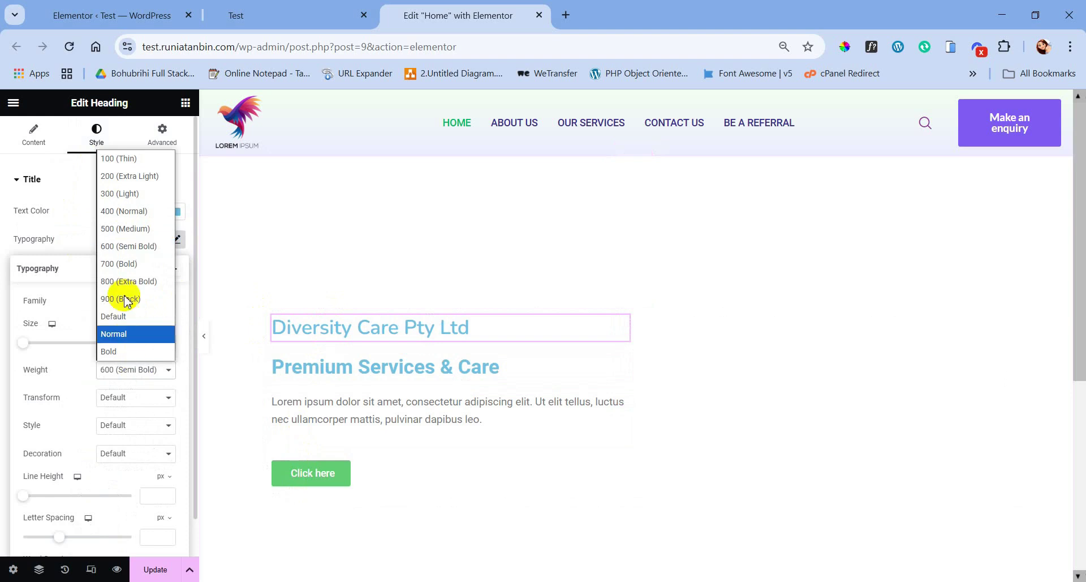
pyautogui.click(124, 275)
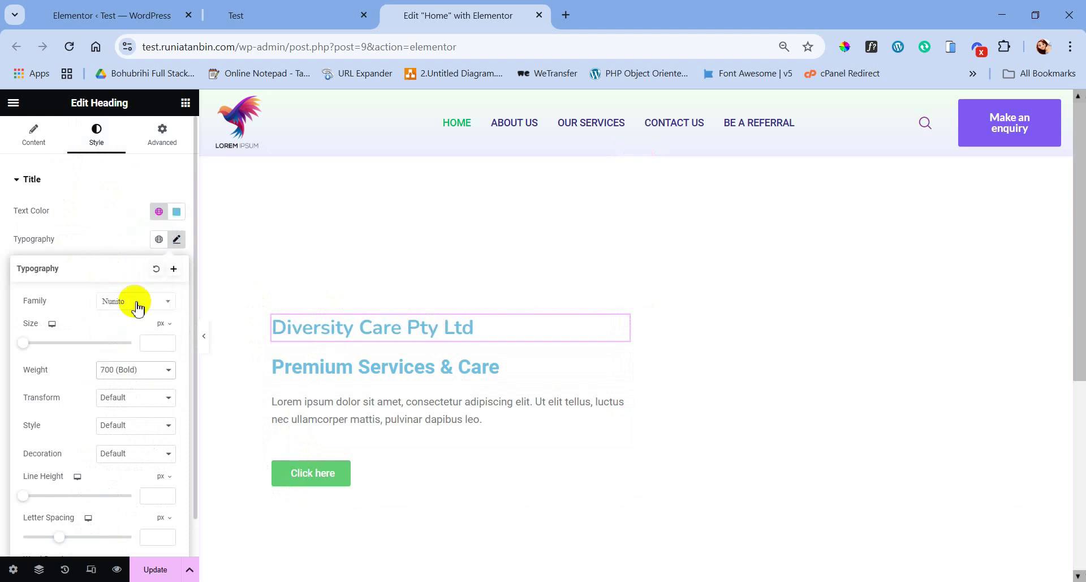
pyautogui.write('20')
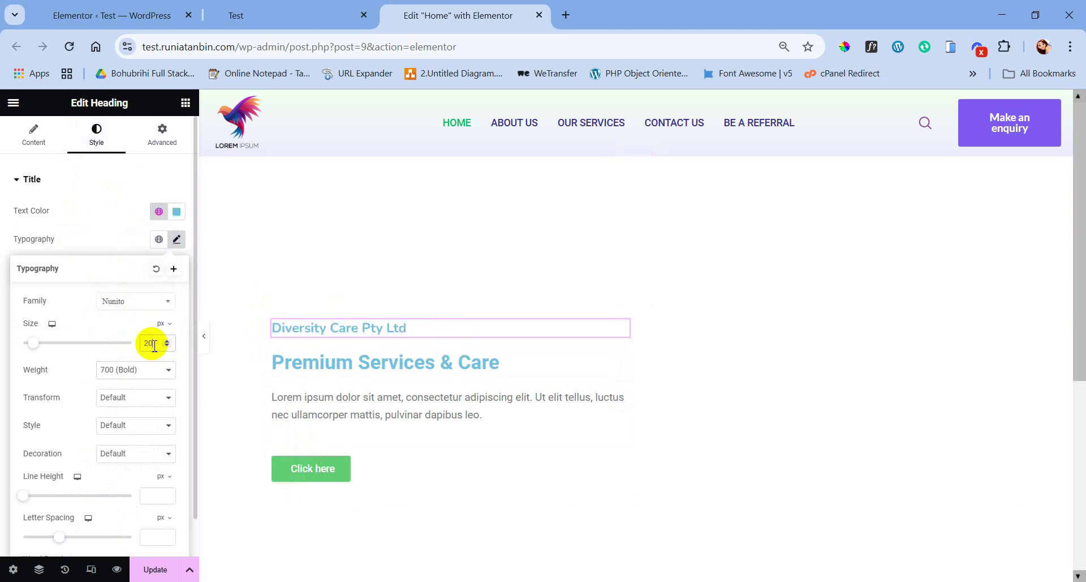
# - Set the "Diversity Care Pty Ltd" heading's text color to the copied orange
pyautogui.click(136, 224)
pyautogui.click(177, 213)
pyautogui.press('super+v')
pyautogui.click(175, 214)
pyautogui.click(102, 209)
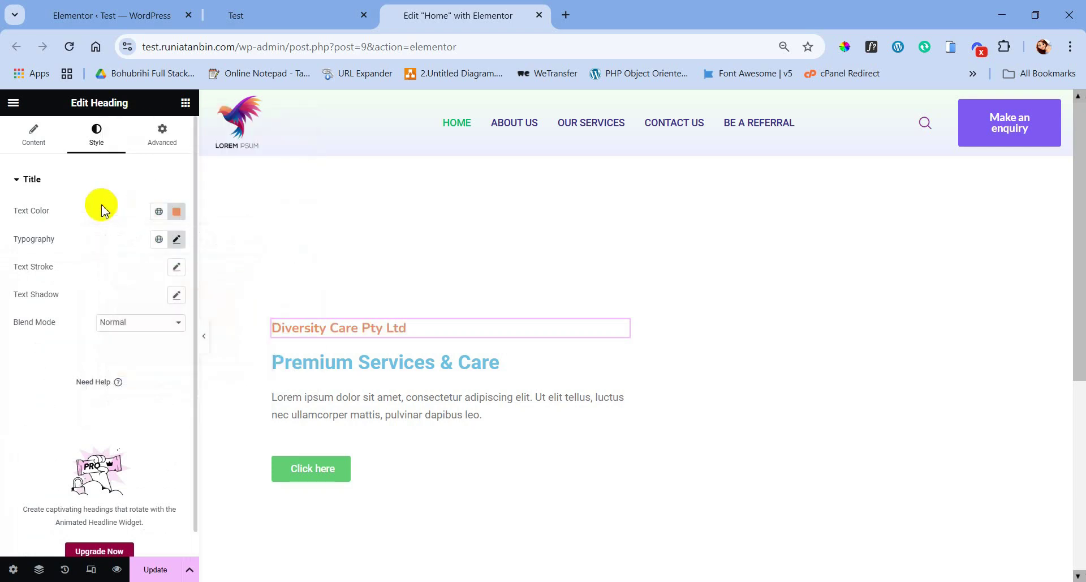
# - Set the "Premium Services & Care" heading's typography to the Poppins family at 85 px
pyautogui.click(349, 363)
pyautogui.click(97, 136)
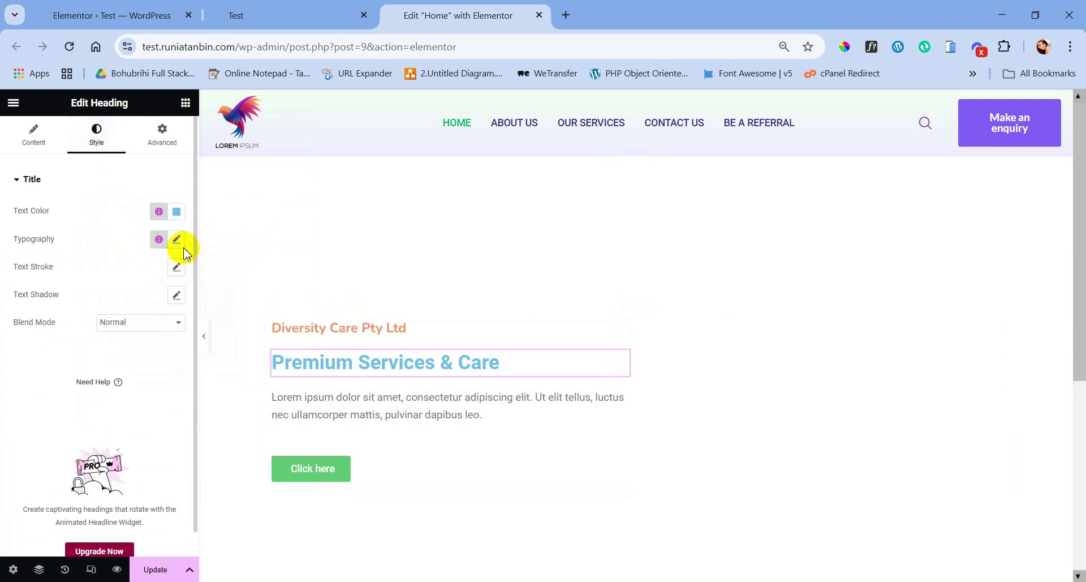
pyautogui.click(182, 242)
pyautogui.click(156, 304)
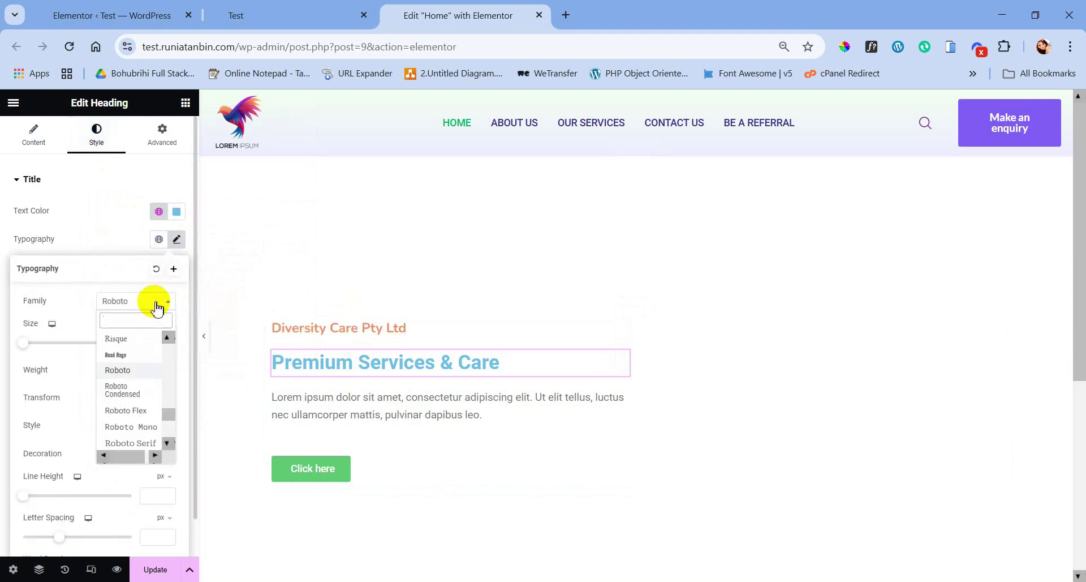
pyautogui.write('popp')
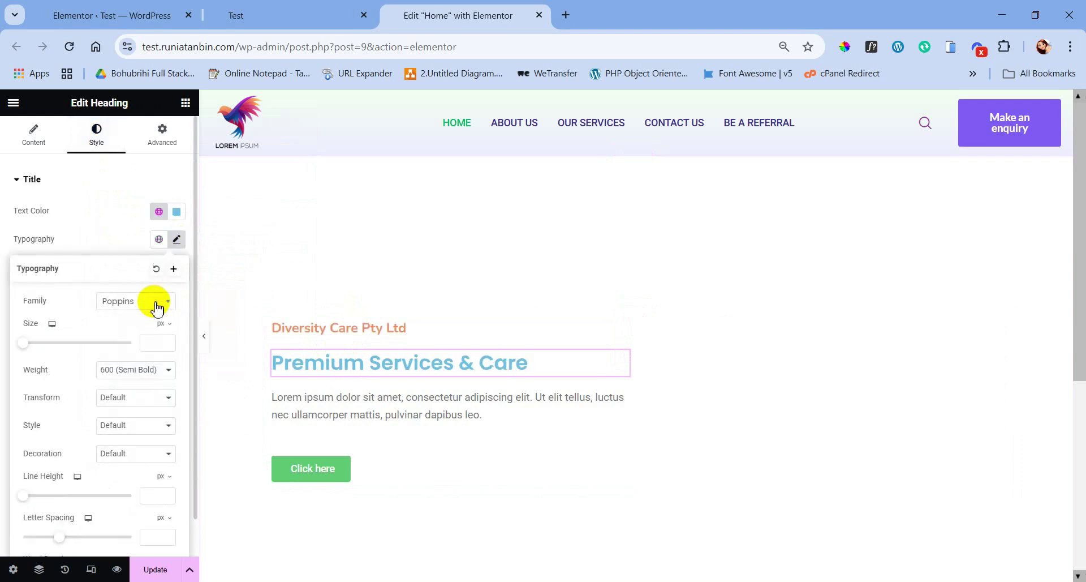
pyautogui.write('85')
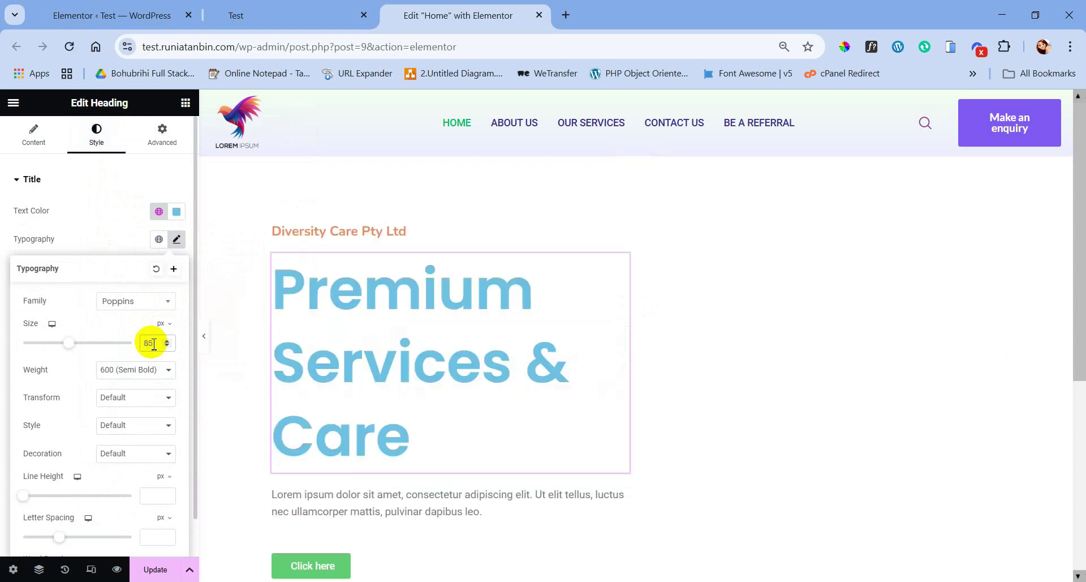
# - Make the "Premium Services & Care" heading's text white and enable its default text shadow
pyautogui.click(177, 218)
pyautogui.moveTo(158, 304); pyautogui.dragTo(84, 214)
pyautogui.click(176, 295)
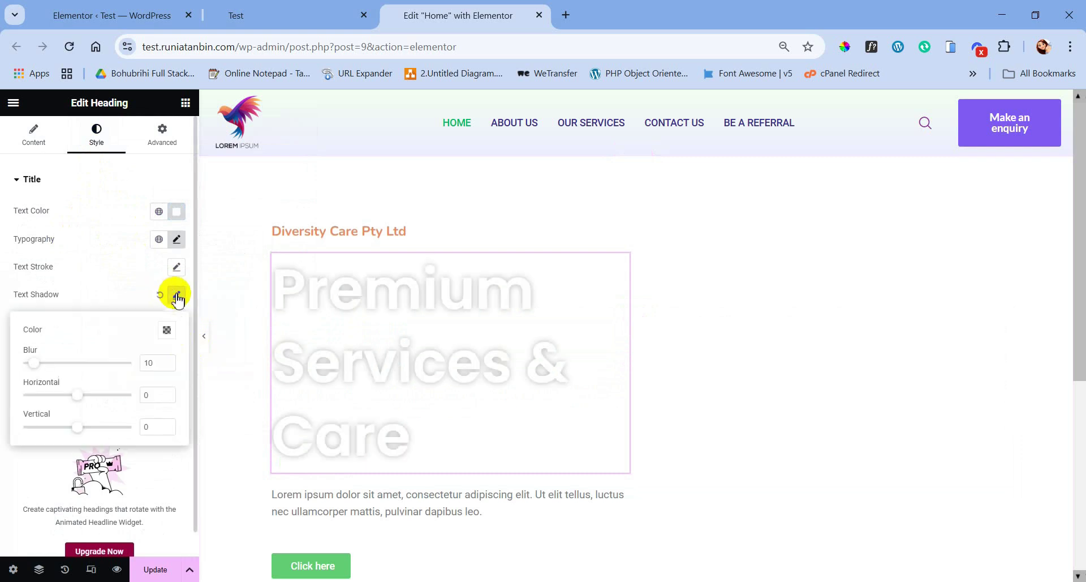
pyautogui.click(128, 278)
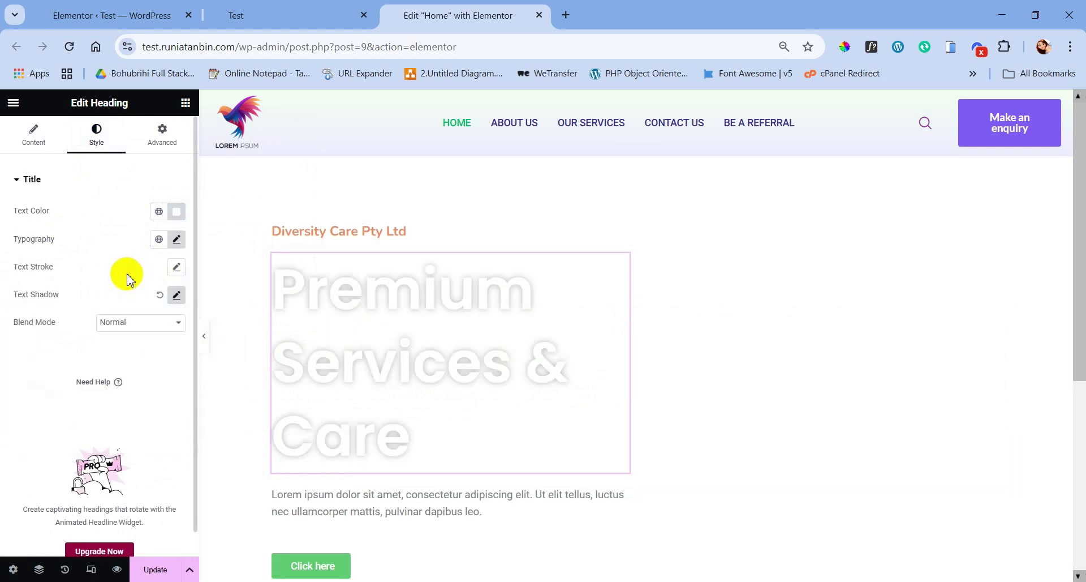
# - Change the text color of the Text Editor paragraph below the headings to white
pyautogui.click(468, 516)
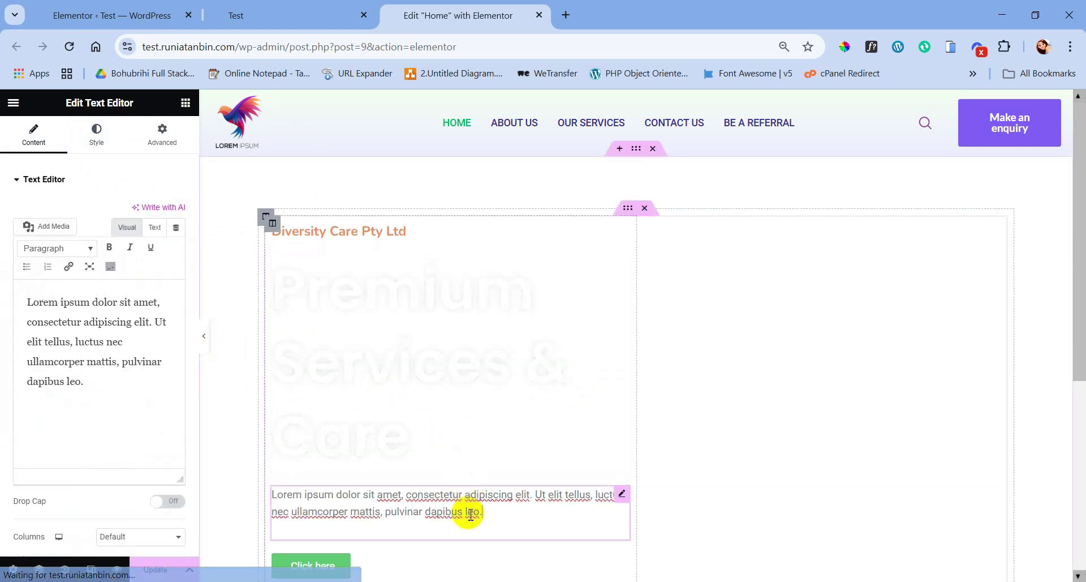
pyautogui.click(99, 139)
pyautogui.click(176, 241)
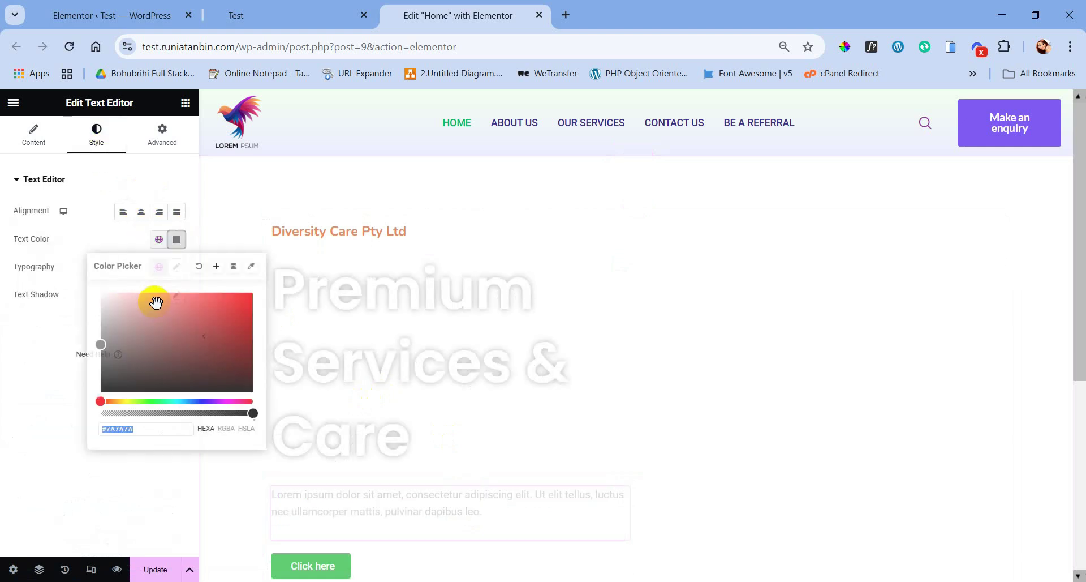
pyautogui.click(92, 241)
# - Change the button's text to "Getting Started"
pyautogui.scroll(-1, 335, 526)
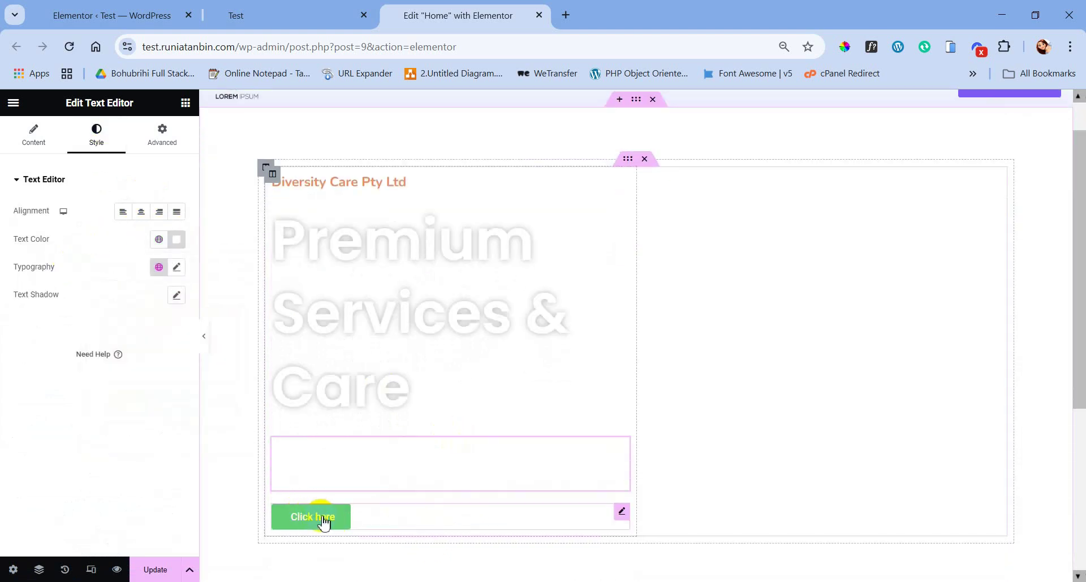
pyautogui.click(324, 521)
pyautogui.moveTo(151, 239); pyautogui.dragTo(78, 244)
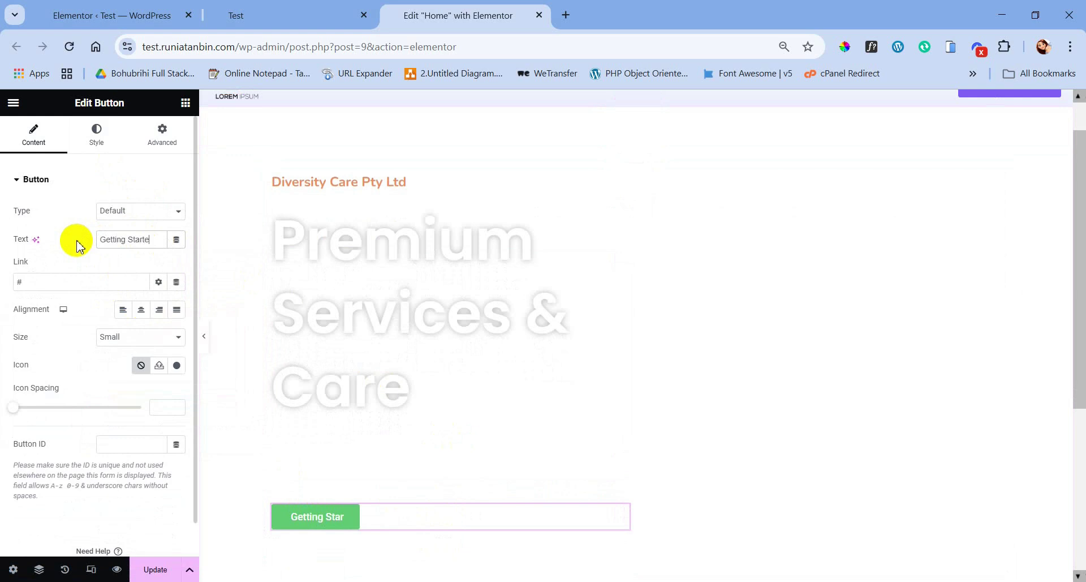
# - Set the Getting Started button's normal background color to 7F5AF8
pyautogui.click(94, 135)
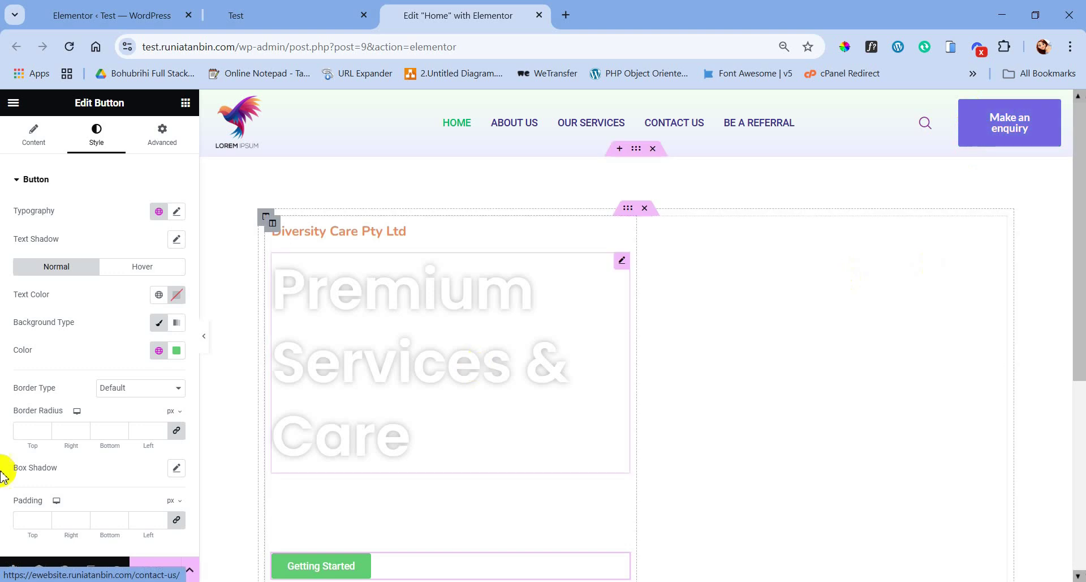
pyautogui.click(177, 351)
pyautogui.press('super+v')
pyautogui.click(145, 308)
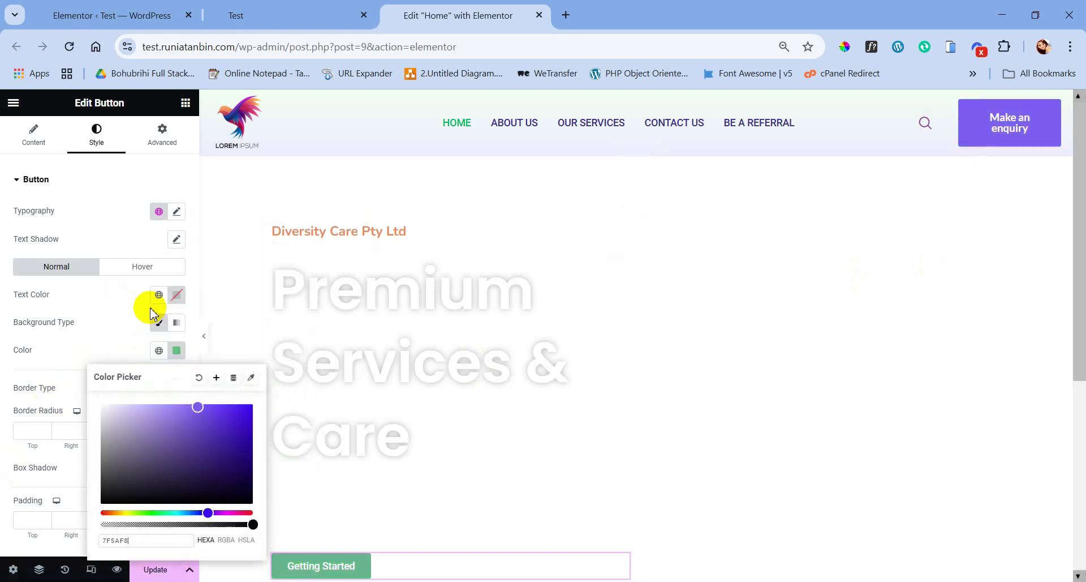
# - Set the Getting Started button's hover background color to rgb(236,139,88)
pyautogui.click(137, 270)
pyautogui.click(176, 353)
pyautogui.press('super+v')
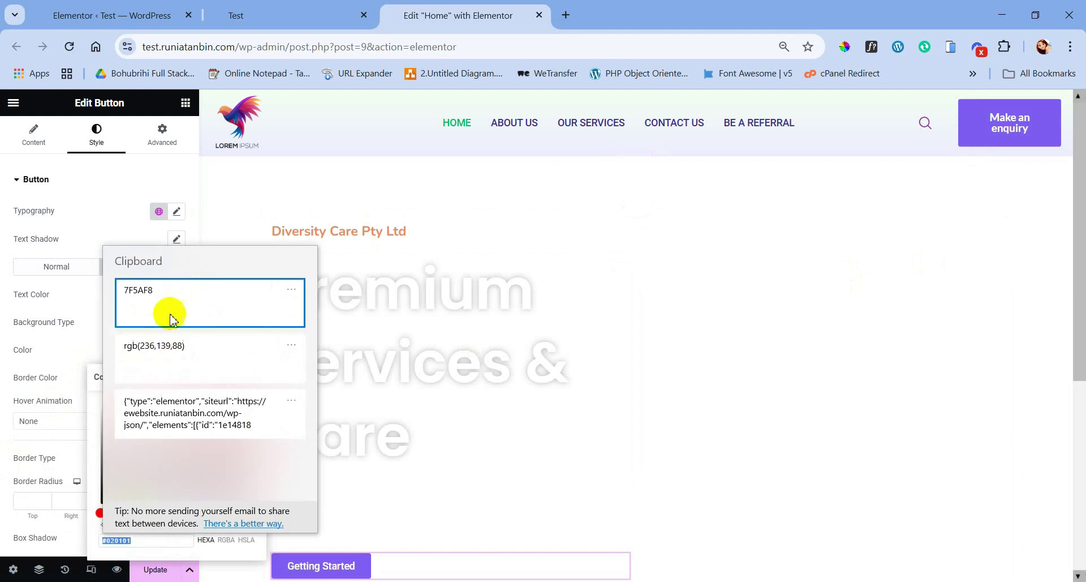
pyautogui.click(174, 346)
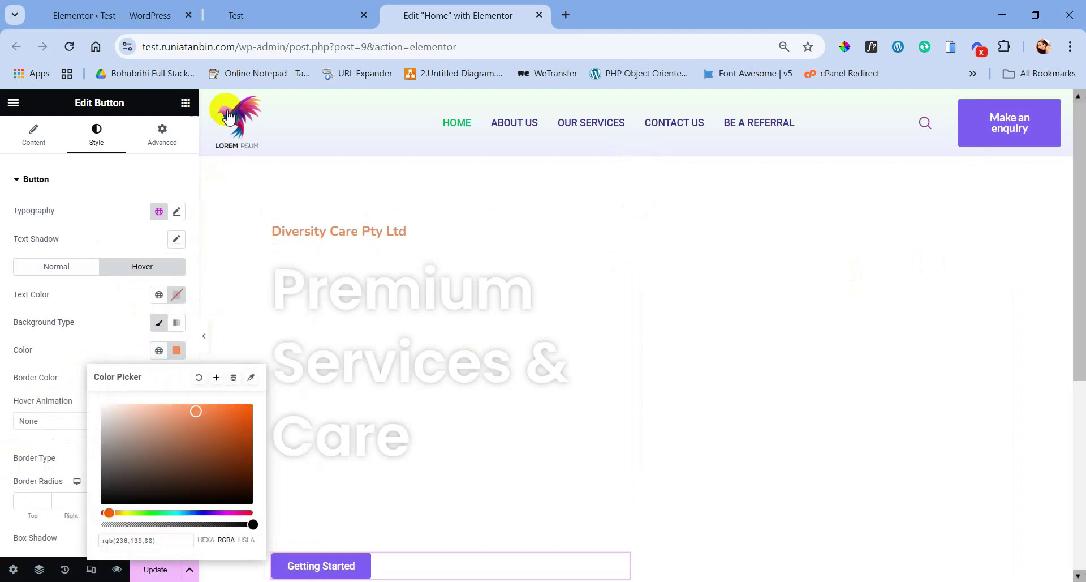
pyautogui.click(113, 325)
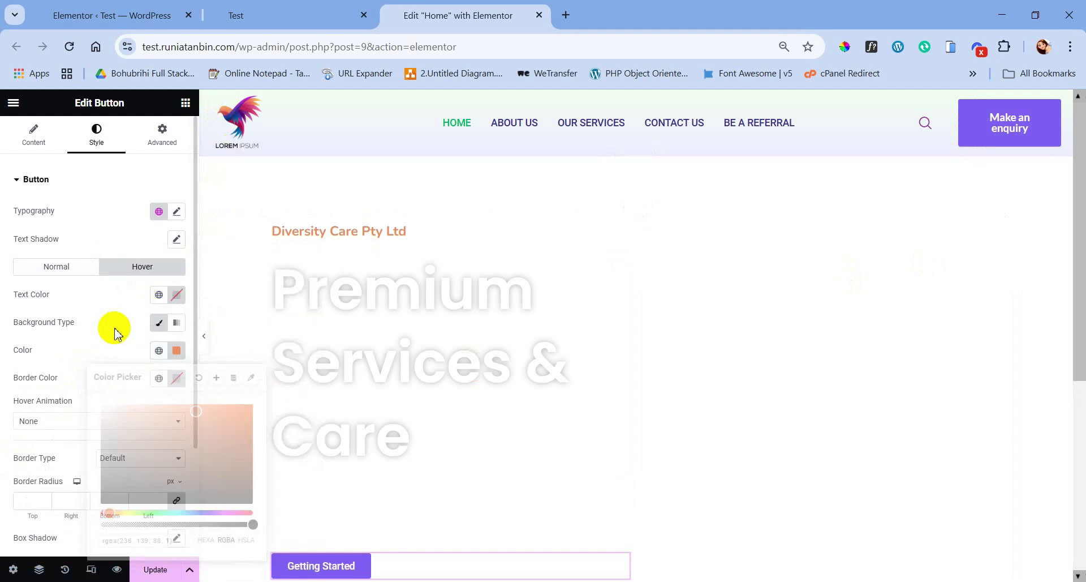
# - Unlink the button's padding sides and set 20 px for top and bottom and 30 px for right and left
pyautogui.scroll(-1, 340, 481)
pyautogui.scroll(-2, 109, 357)
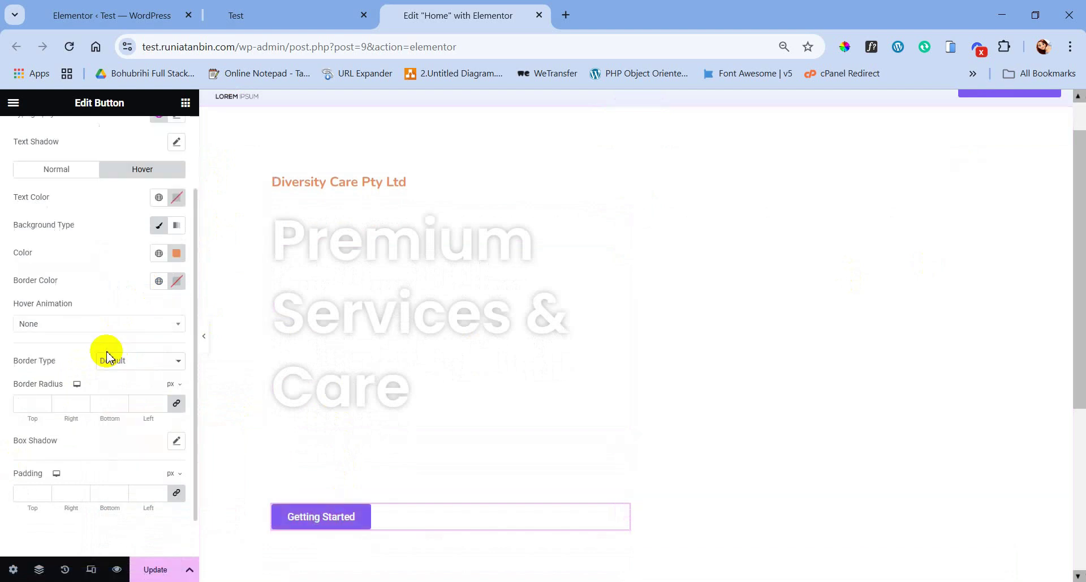
pyautogui.moveTo(162, 490); pyautogui.dragTo(162, 491)
pyautogui.click(161, 490)
pyautogui.click(161, 490)
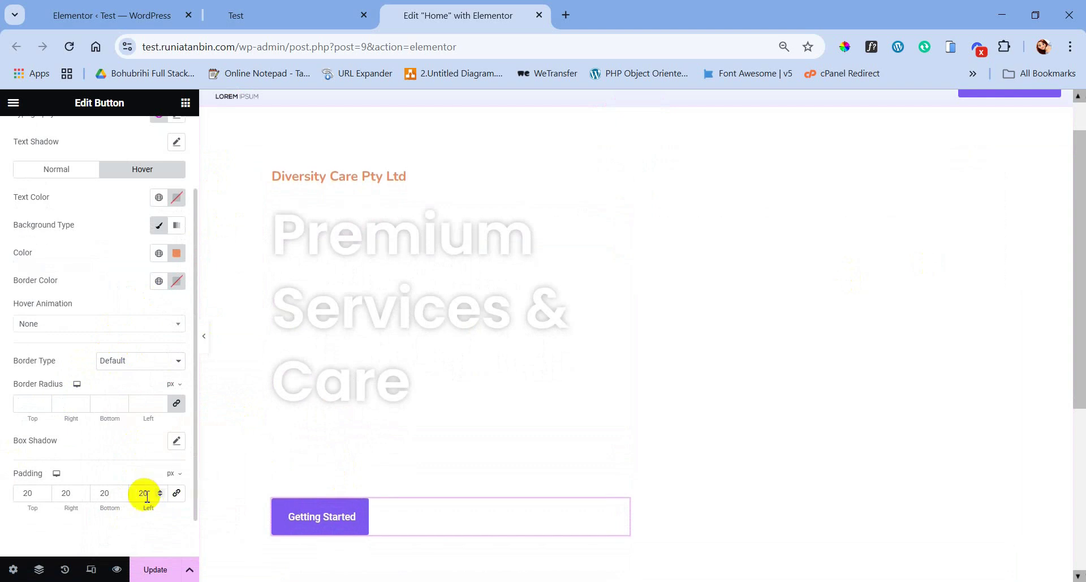
pyautogui.write('3')
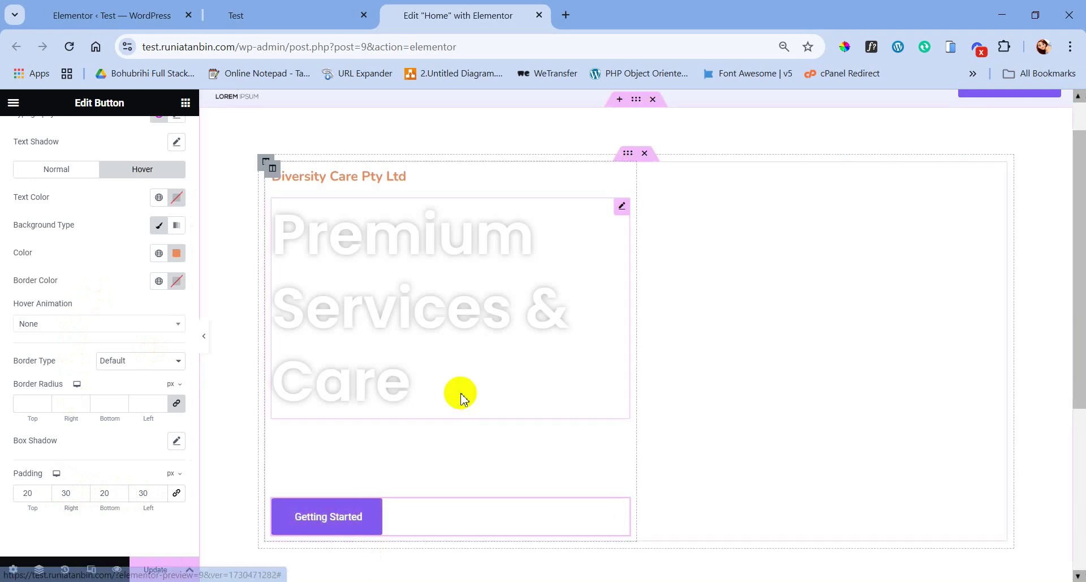
# - Unlink the left column's padding sides and set 20 px for top, bottom and left
pyautogui.scroll(1, 458, 390)
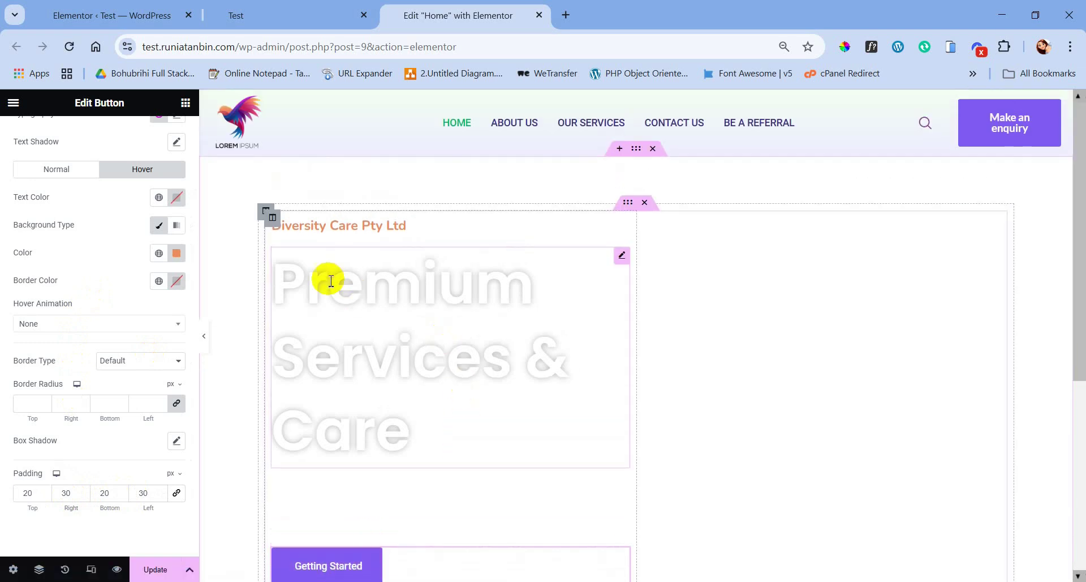
pyautogui.click(273, 219)
pyautogui.click(158, 133)
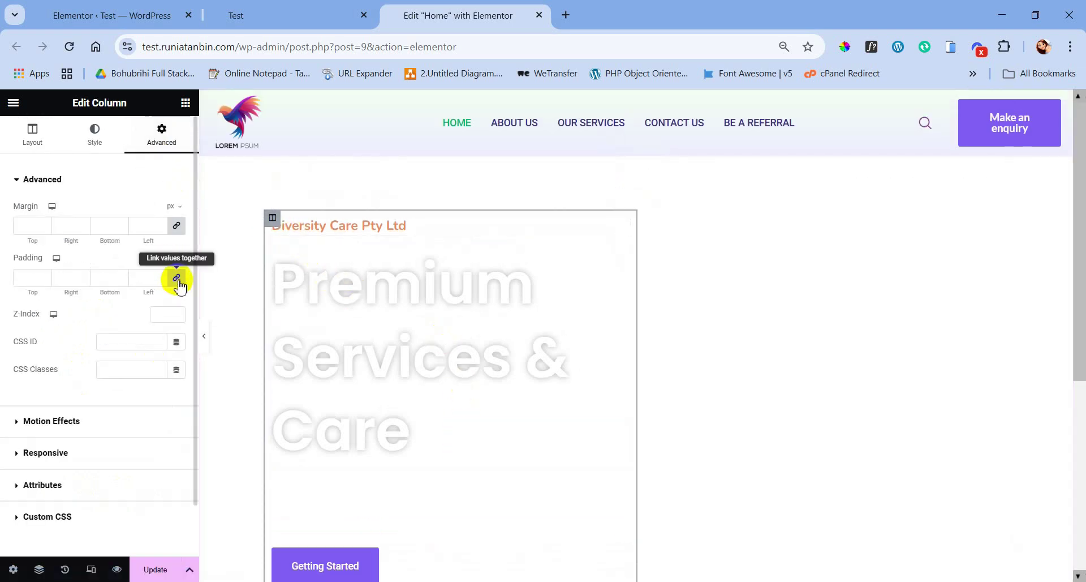
pyautogui.click(177, 278)
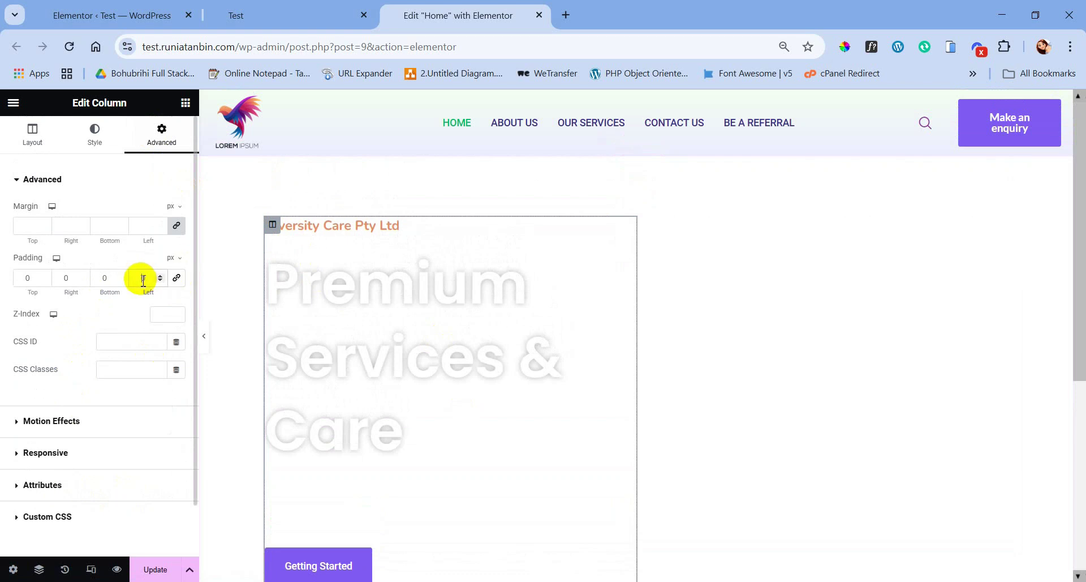
pyautogui.write('20')
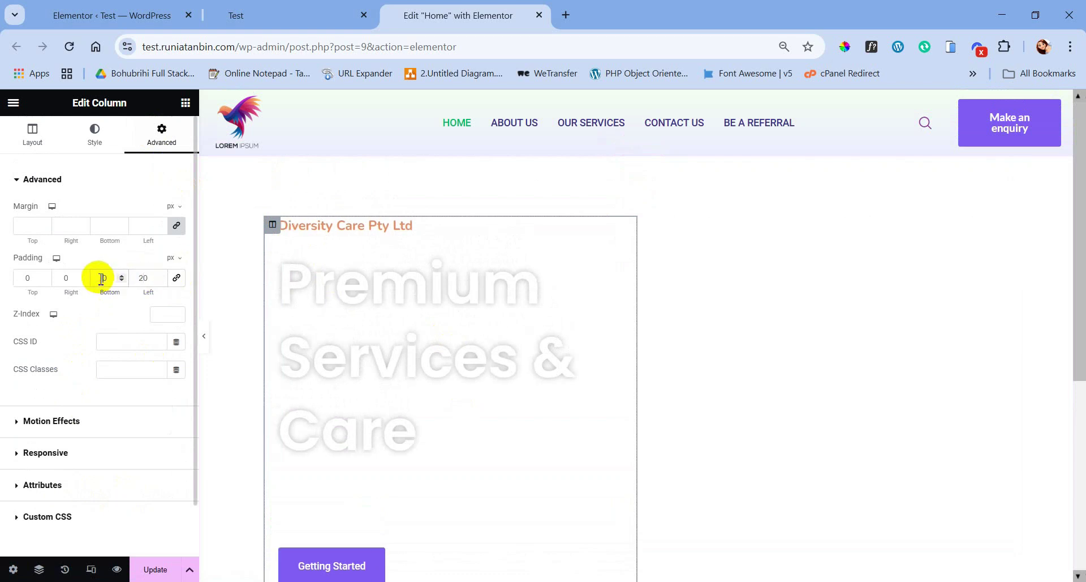
pyautogui.write('2')
pyautogui.click(25, 282)
pyautogui.write('2')
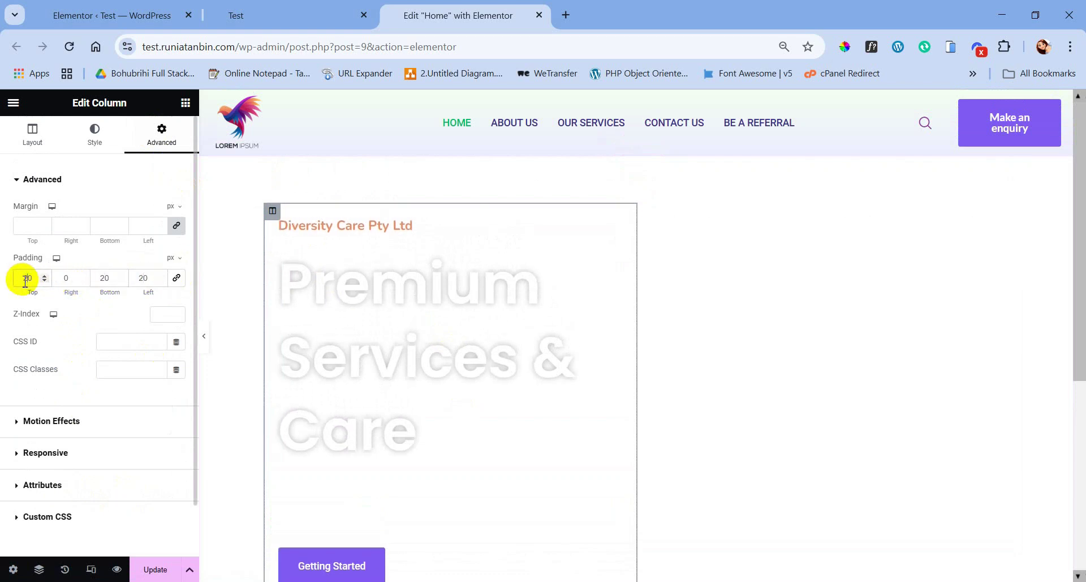
pyautogui.scroll(-2, 516, 356)
pyautogui.scroll(2, 487, 339)
# - Give the left column a classic background color of semi-transparent dark gray based on #212121
pyautogui.click(94, 133)
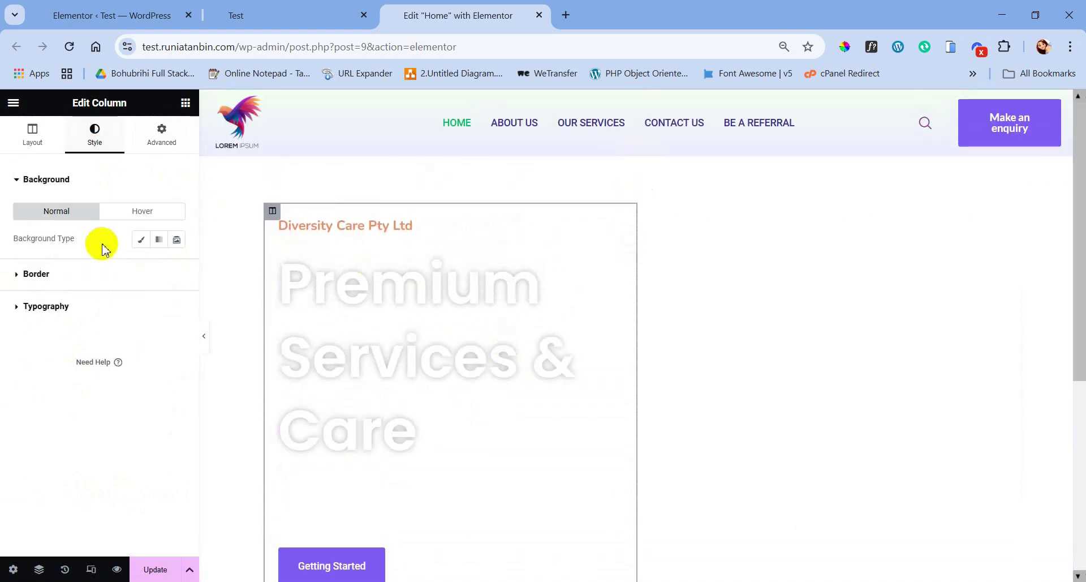
pyautogui.click(139, 240)
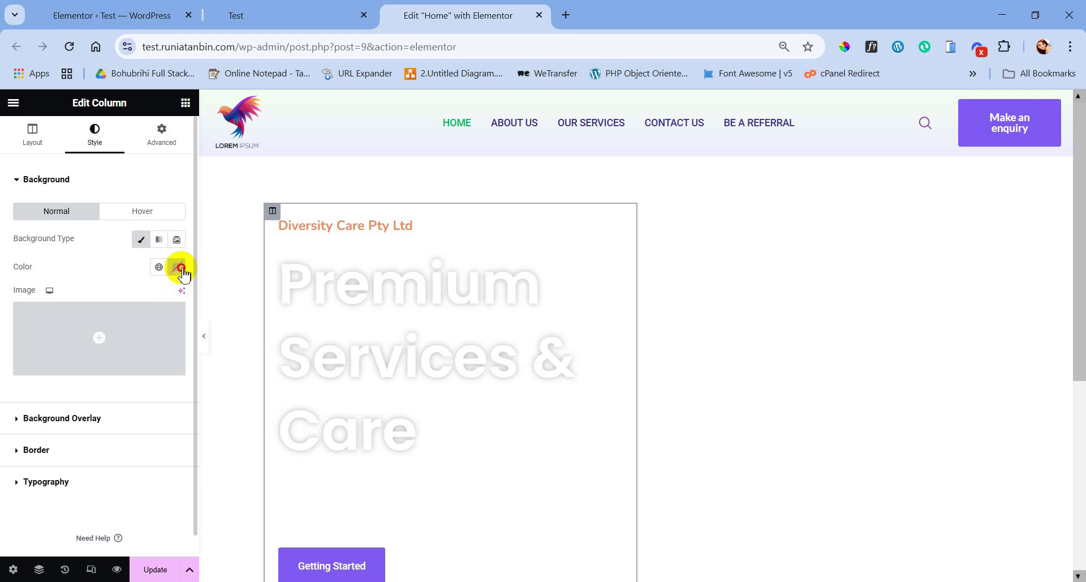
pyautogui.click(182, 272)
pyautogui.moveTo(136, 392); pyautogui.dragTo(92, 407)
pyautogui.click(174, 441)
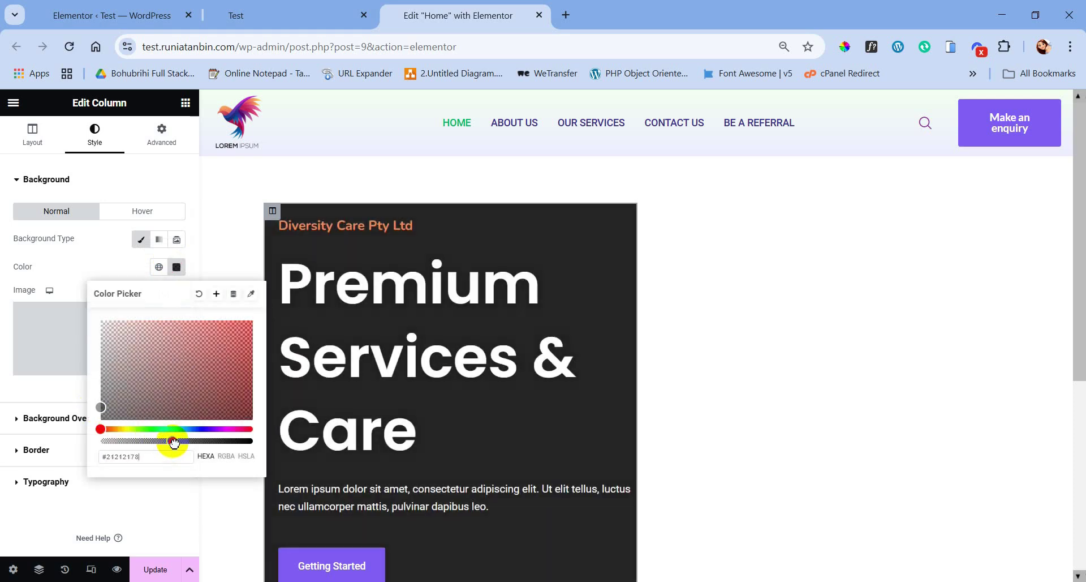
pyautogui.moveTo(166, 440); pyautogui.dragTo(159, 439)
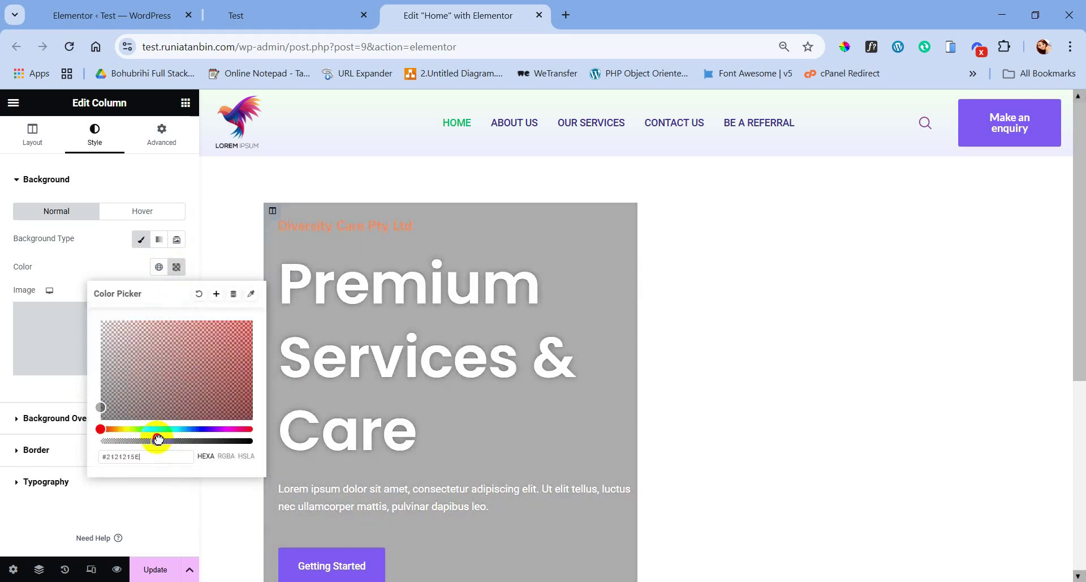
pyautogui.click(98, 254)
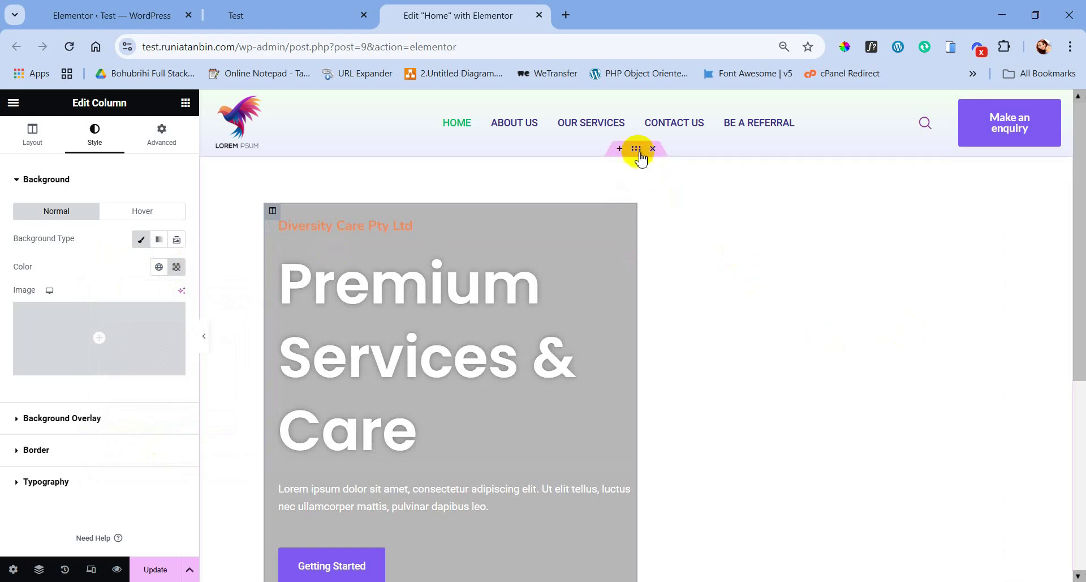
# - Give the hero section a slideshow background from the two family photos, placing the woman-and-girl photo first
pyautogui.click(636, 150)
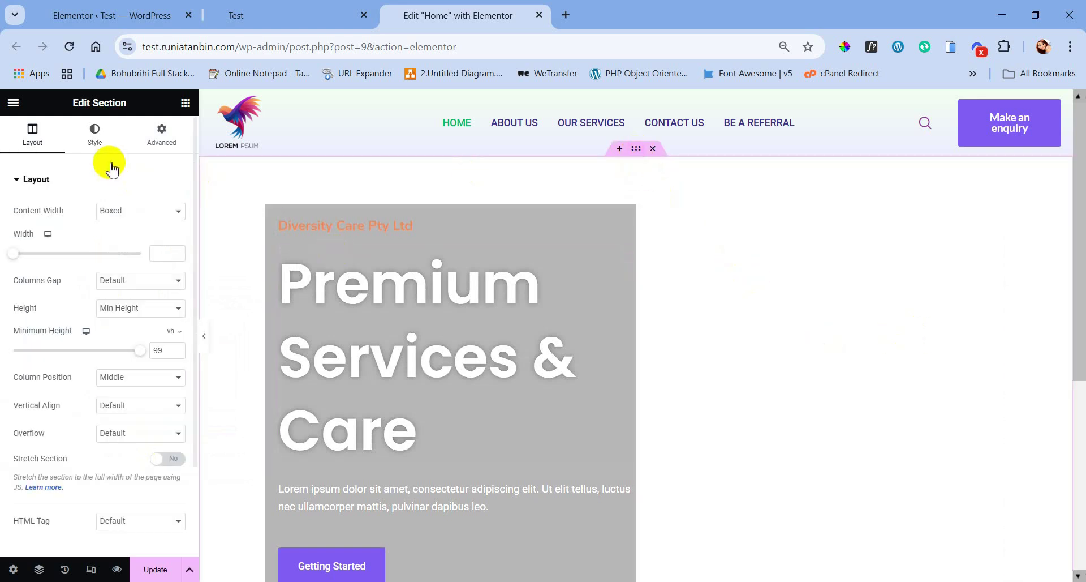
pyautogui.click(96, 137)
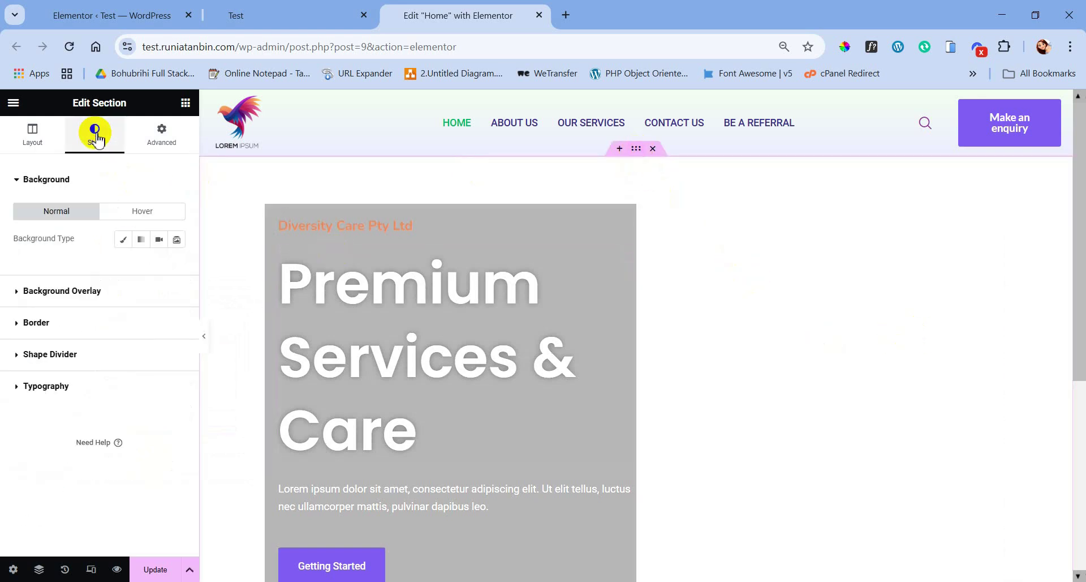
pyautogui.click(178, 240)
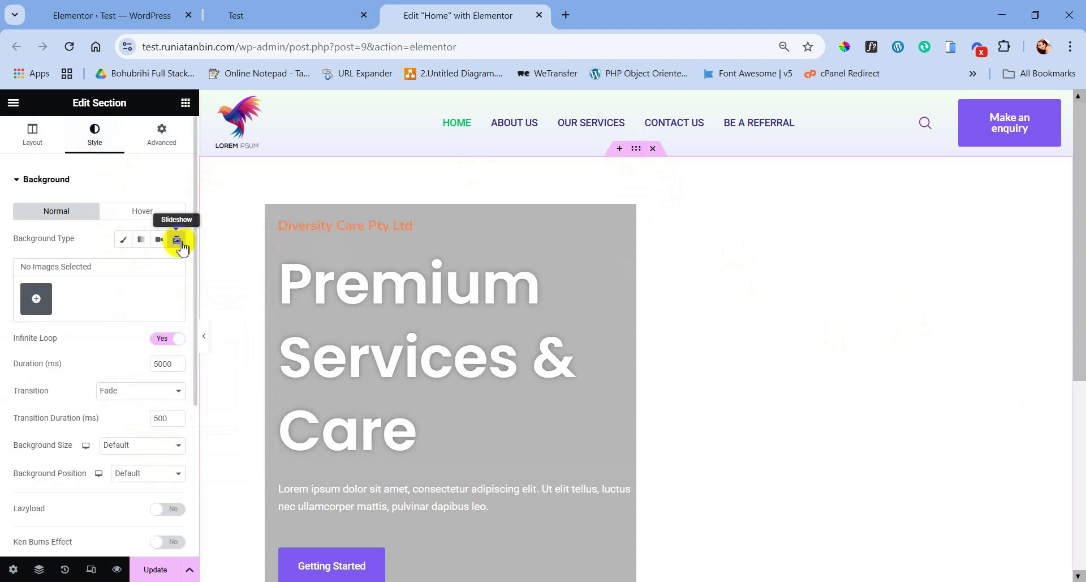
pyautogui.click(61, 296)
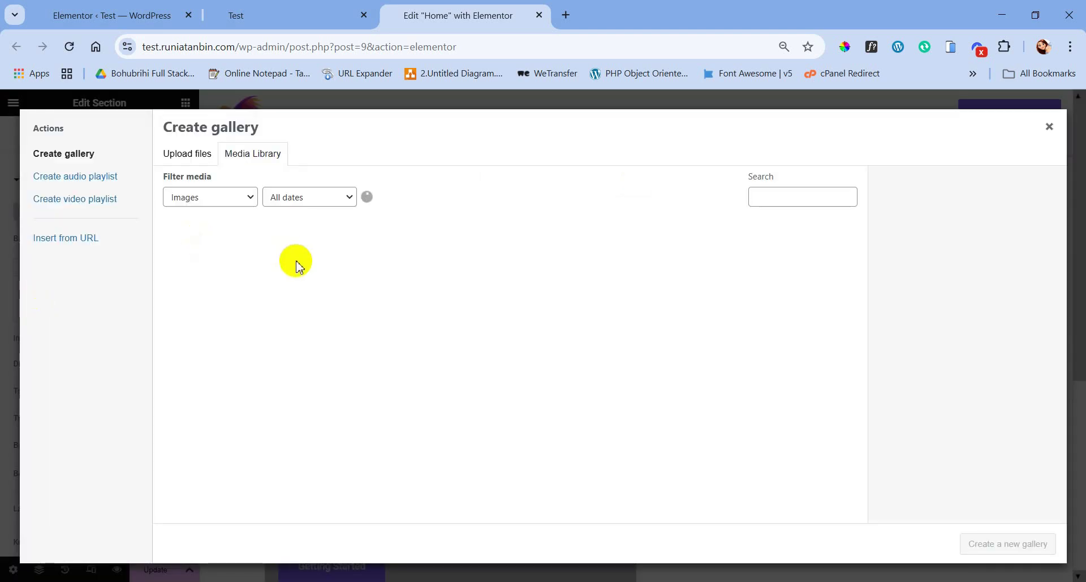
pyautogui.click(235, 274)
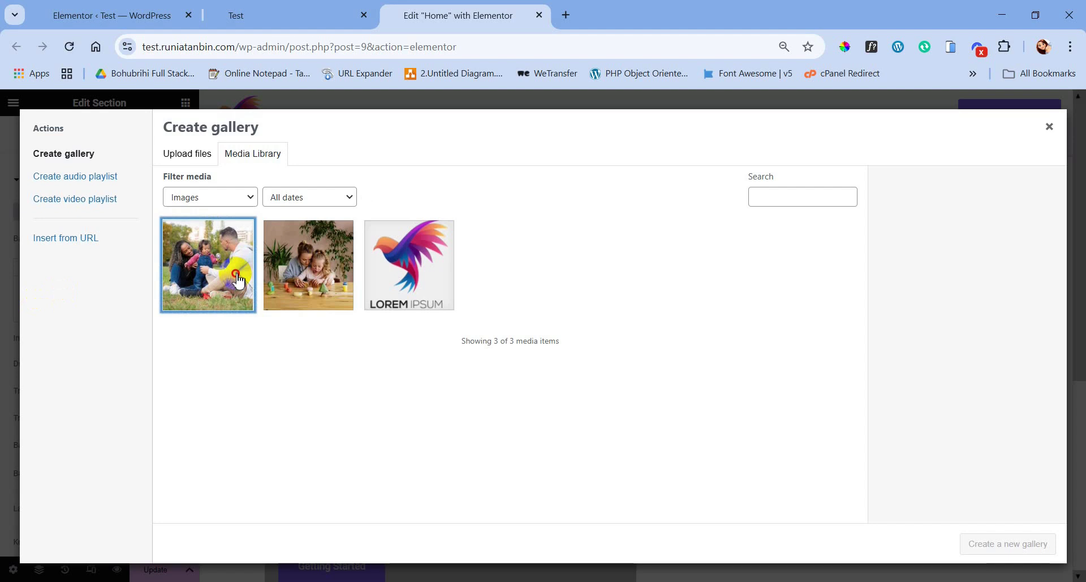
pyautogui.click(295, 280)
pyautogui.click(981, 544)
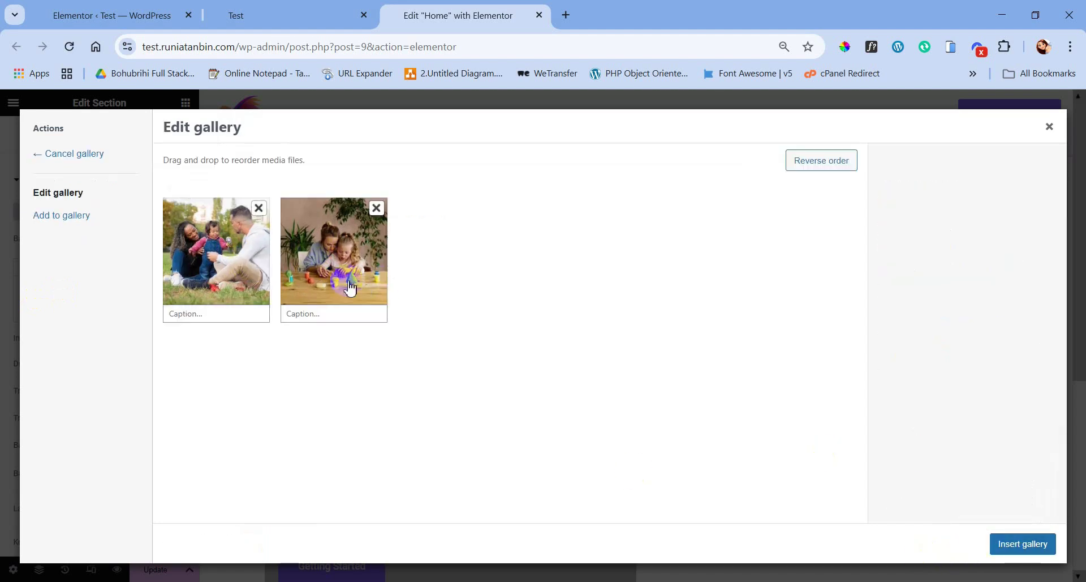
pyautogui.moveTo(350, 288); pyautogui.dragTo(221, 266)
pyautogui.click(1022, 542)
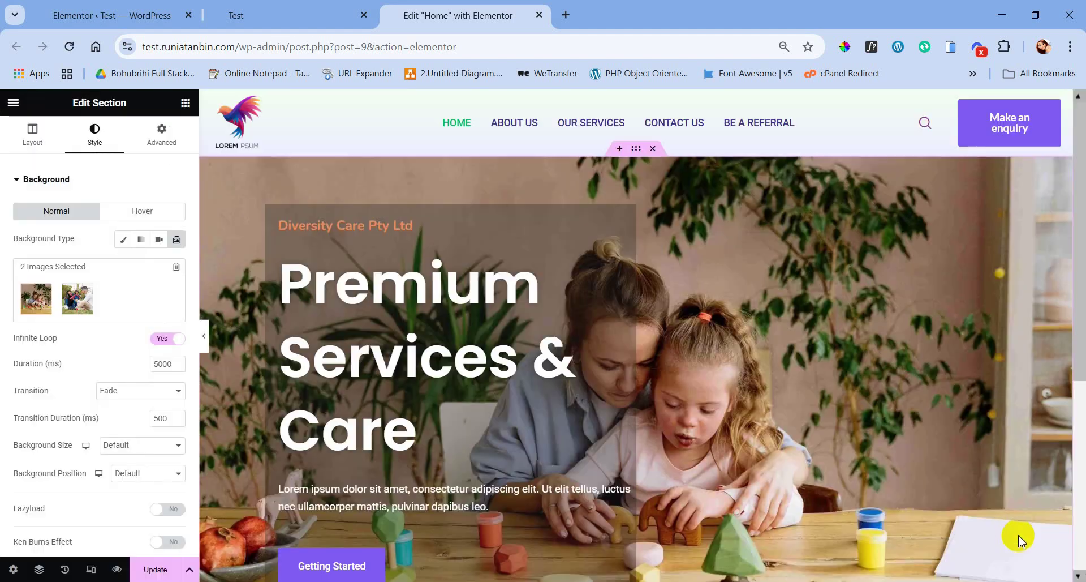
# - Set the background slideshow's duration to 4500 ms, its size to Cover and its position to Center Center
pyautogui.scroll(-3, 886, 473)
pyautogui.scroll(3, 886, 473)
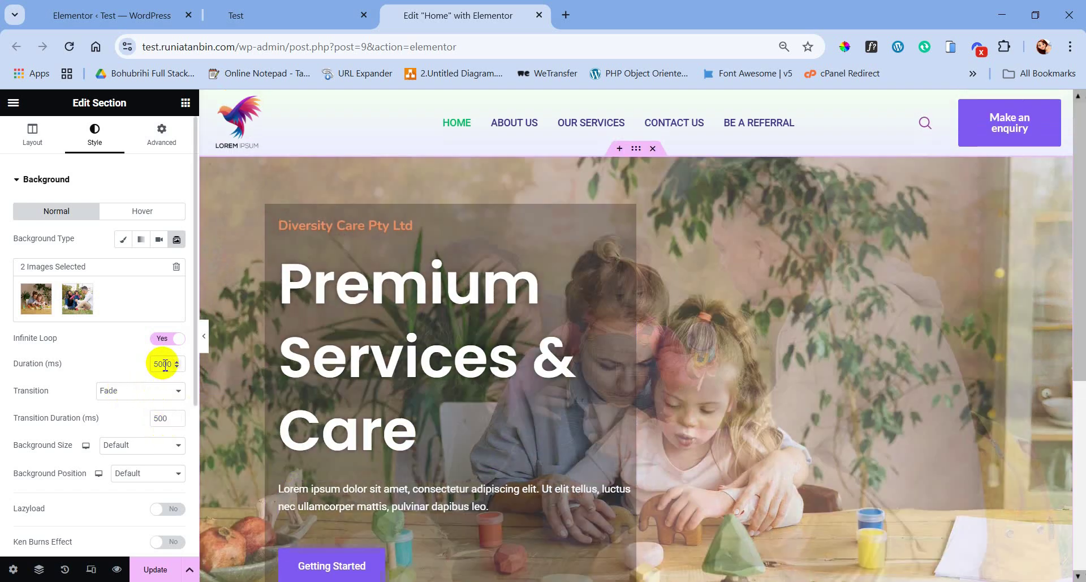
pyautogui.moveTo(162, 368); pyautogui.dragTo(148, 368)
pyautogui.write('45')
pyautogui.click(118, 450)
pyautogui.click(122, 498)
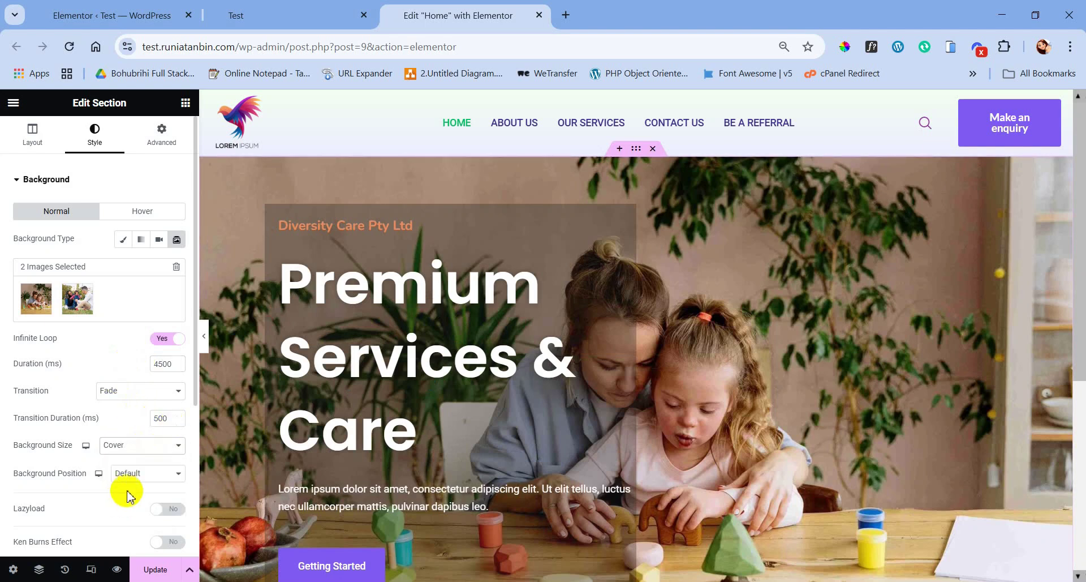
pyautogui.click(136, 474)
pyautogui.click(138, 310)
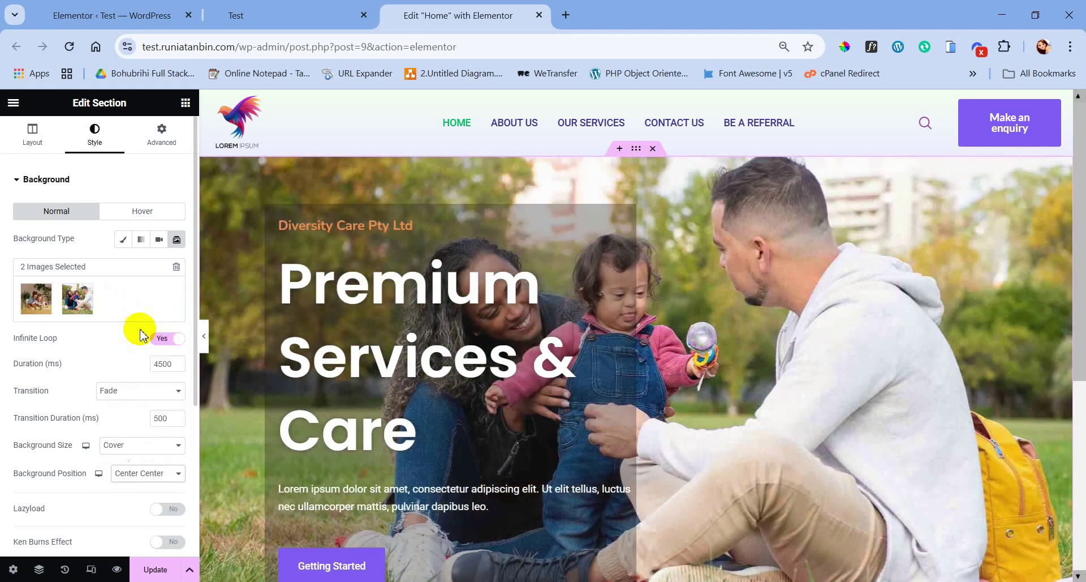
# - Enable the slideshow's Ken Burns effect and preview the hero section at full width without the editing panel
pyautogui.scroll(-1, 123, 478)
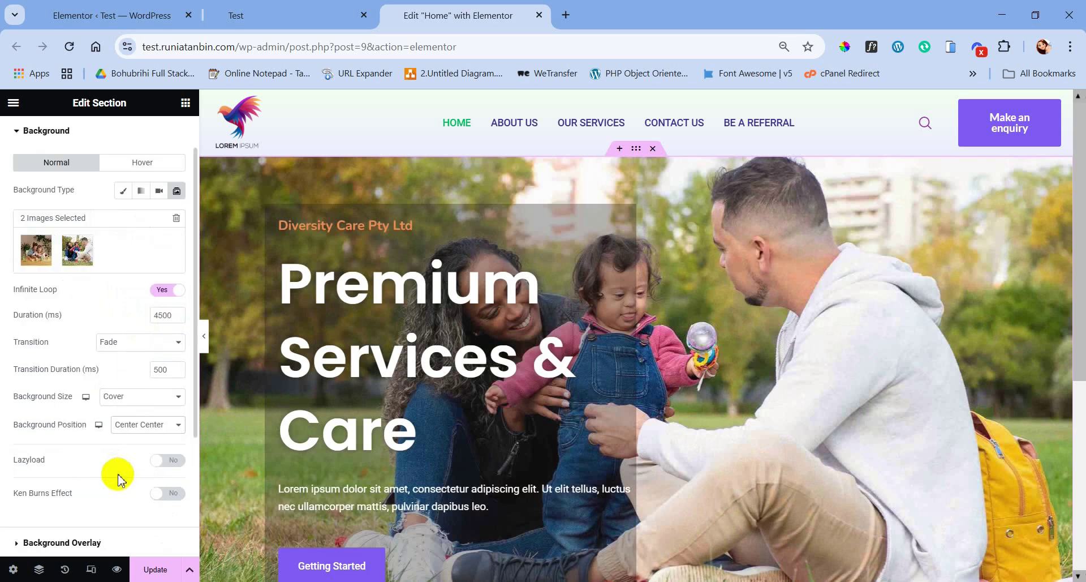
pyautogui.click(170, 494)
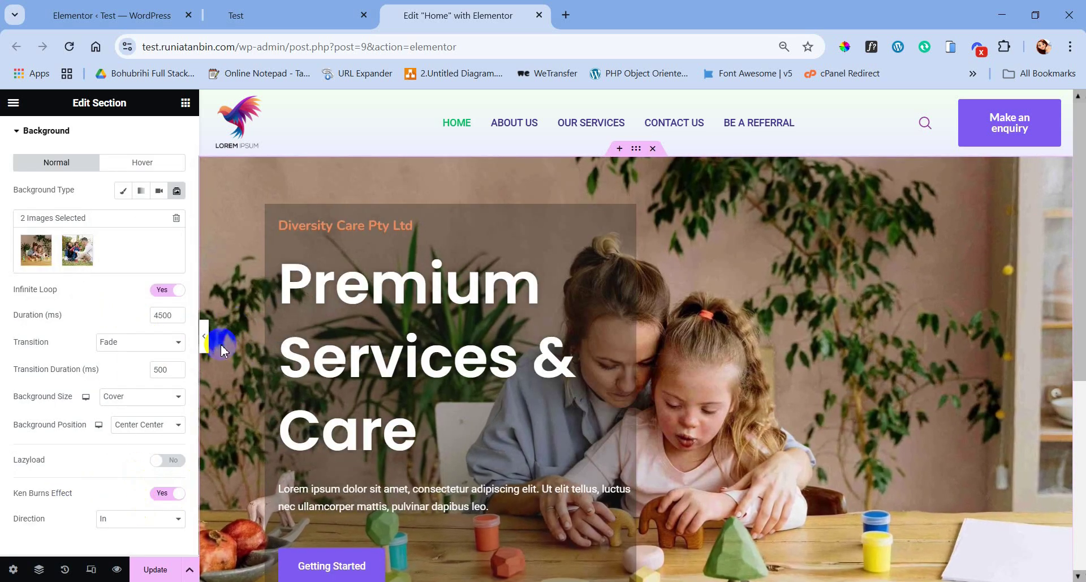
pyautogui.click(204, 336)
pyautogui.scroll(-1, 741, 396)
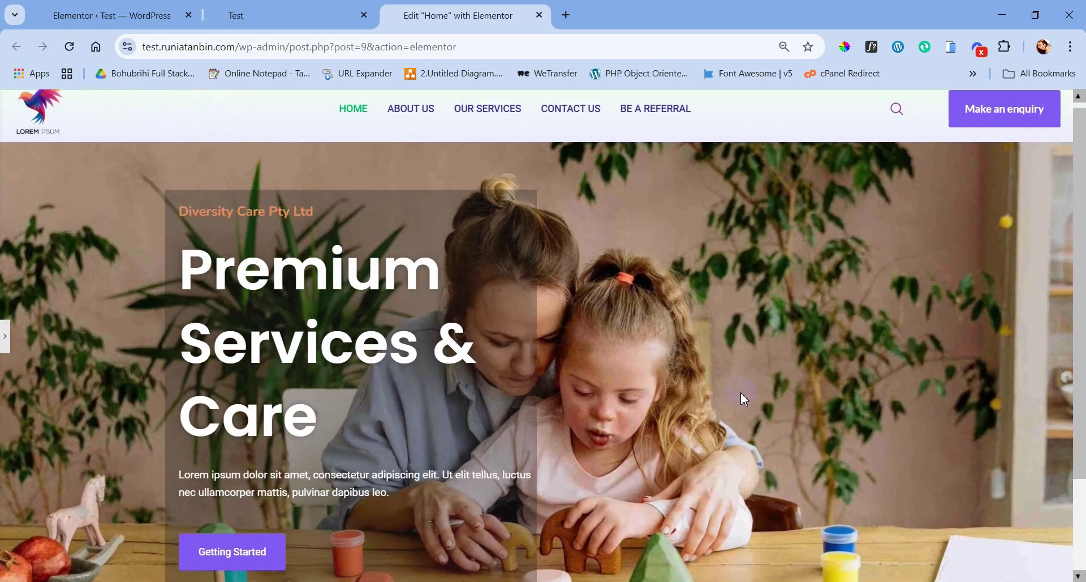
pyautogui.scroll(-3, 741, 392)
pyautogui.scroll(4, 742, 392)
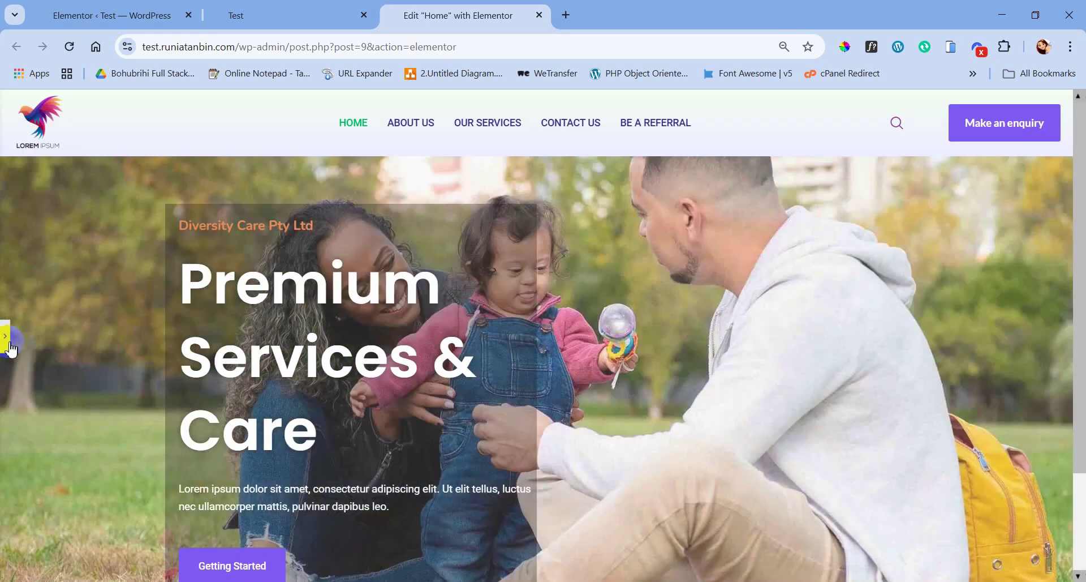
pyautogui.click(8, 340)
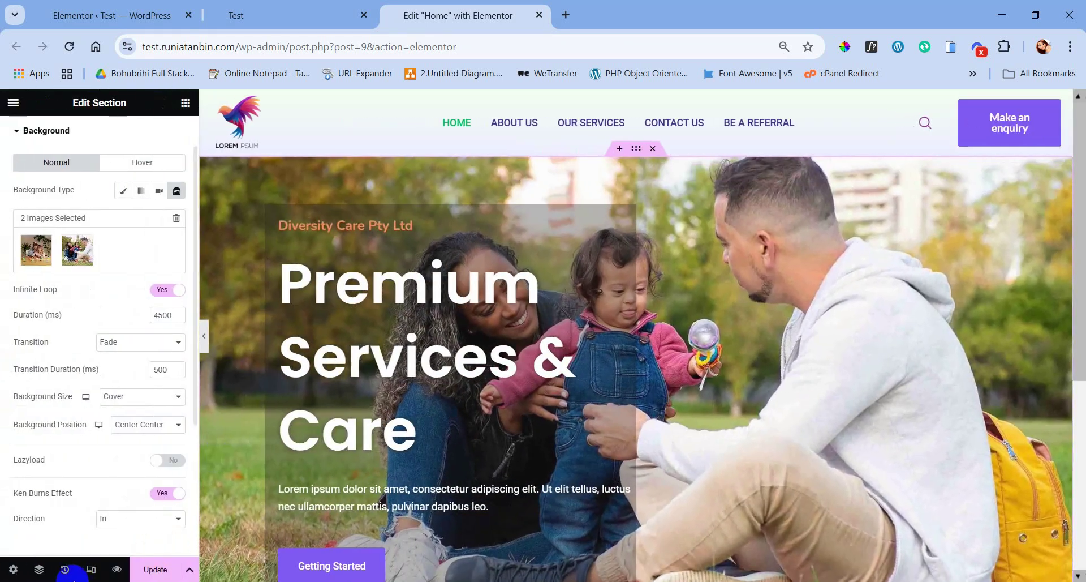
# - Set the "Premium Services & Care" heading's font size to 45 px for the tablet layout
pyautogui.click(92, 569)
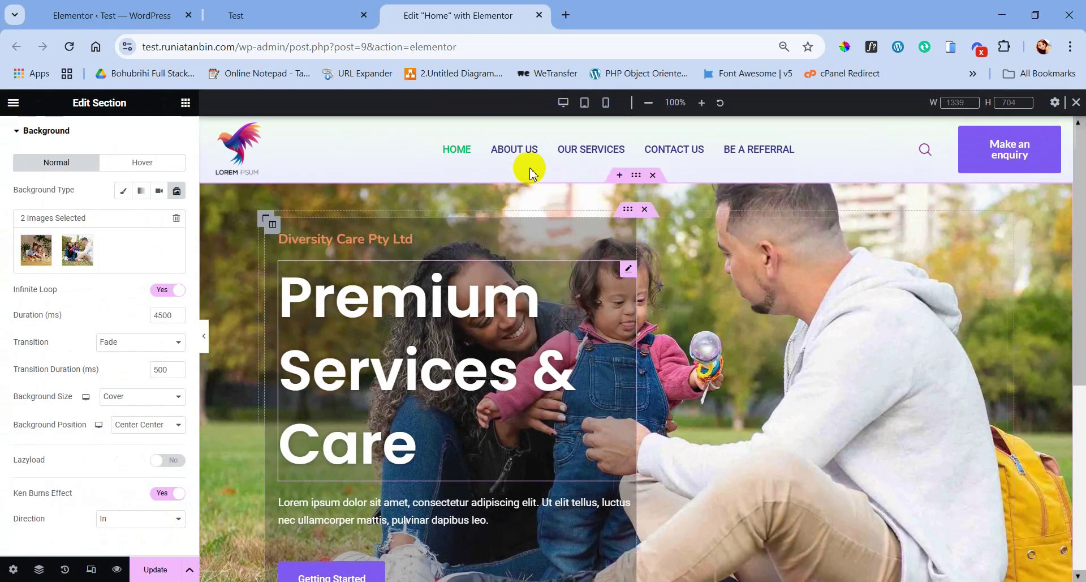
pyautogui.click(588, 103)
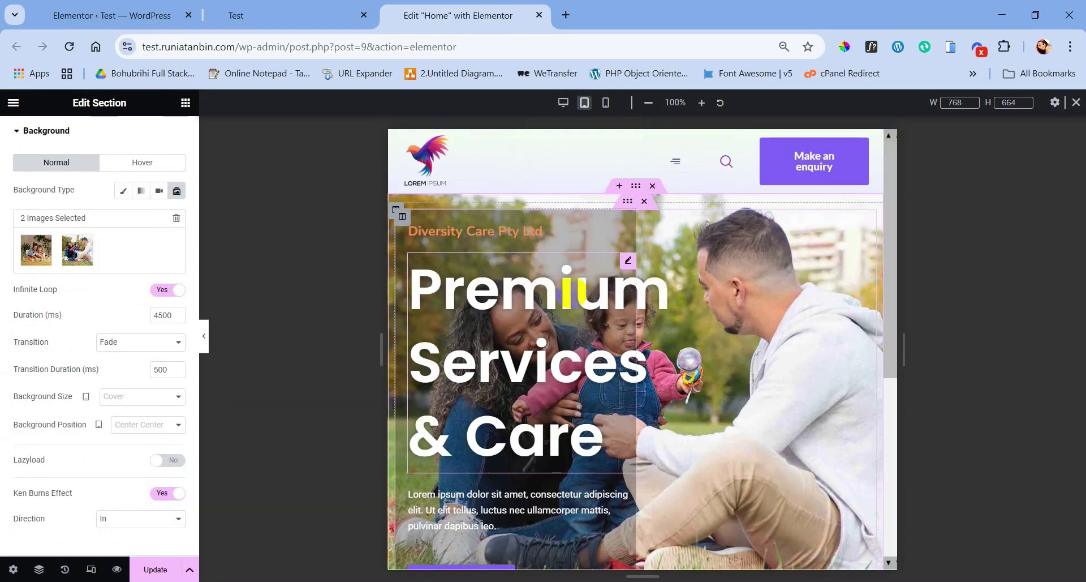
pyautogui.click(629, 262)
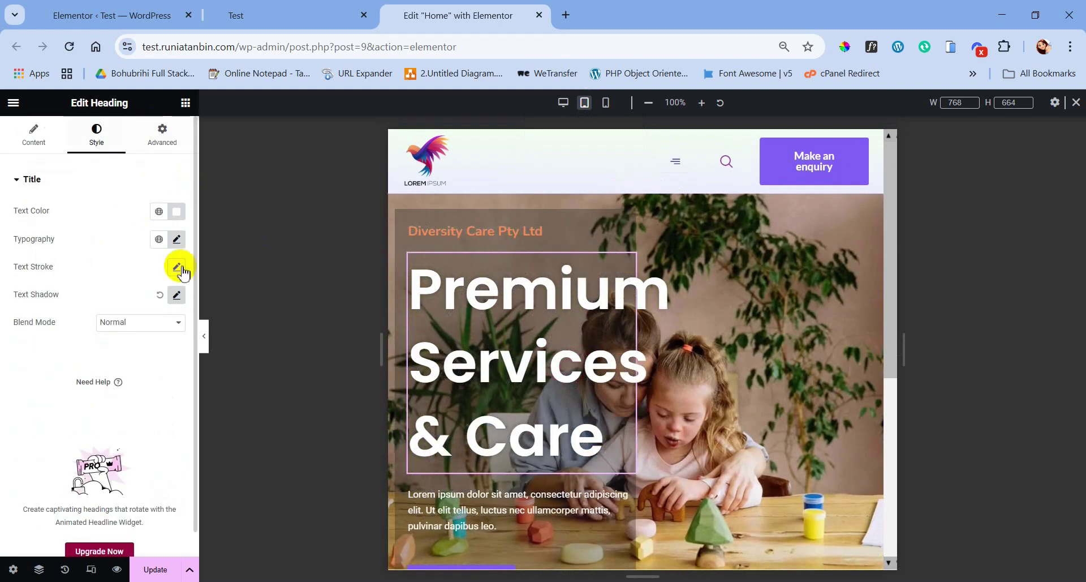
pyautogui.click(177, 240)
pyautogui.click(153, 344)
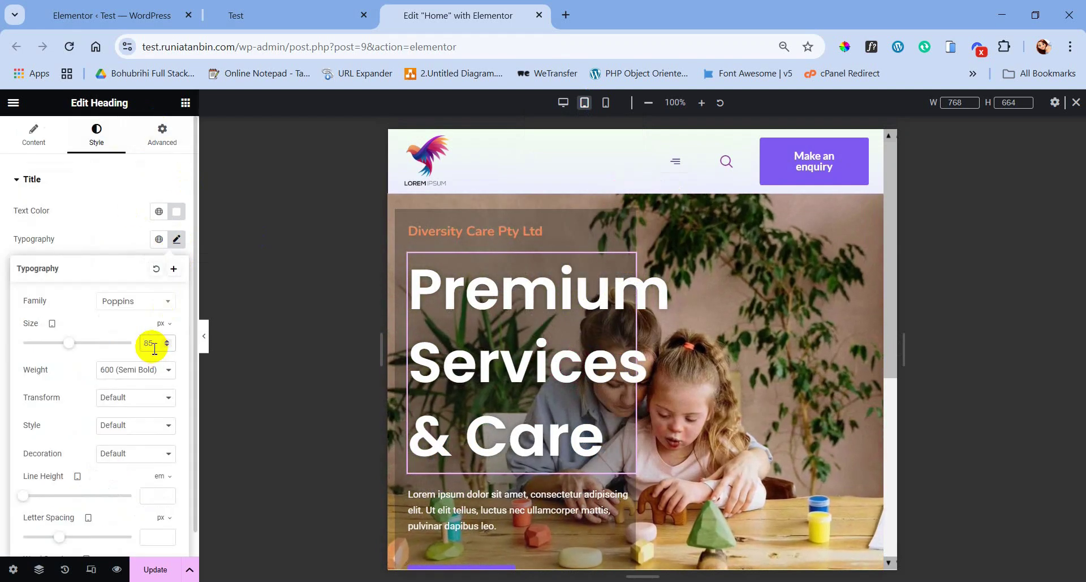
pyautogui.write('45')
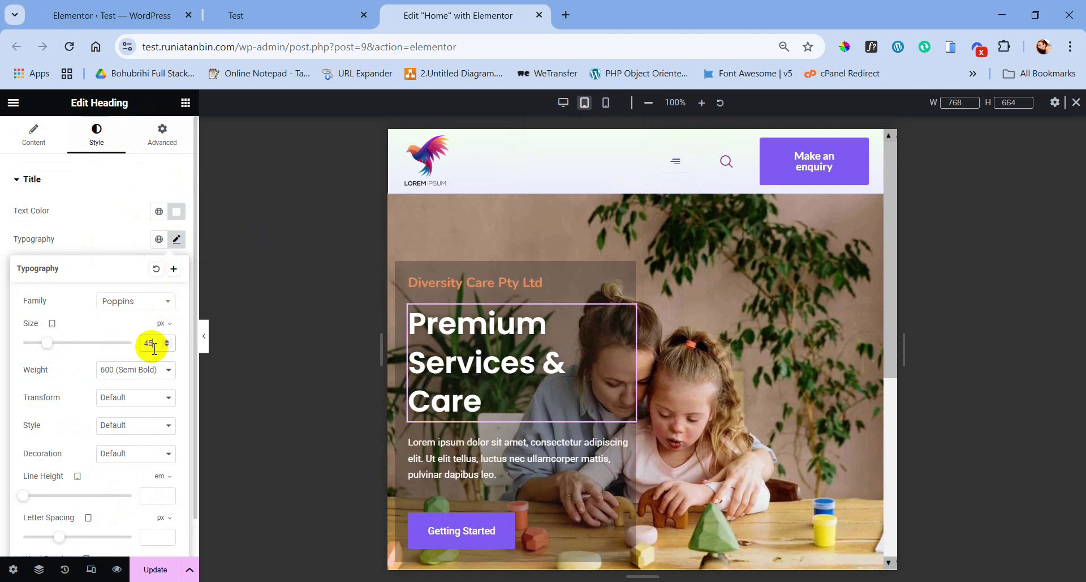
pyautogui.scroll(-2, 530, 389)
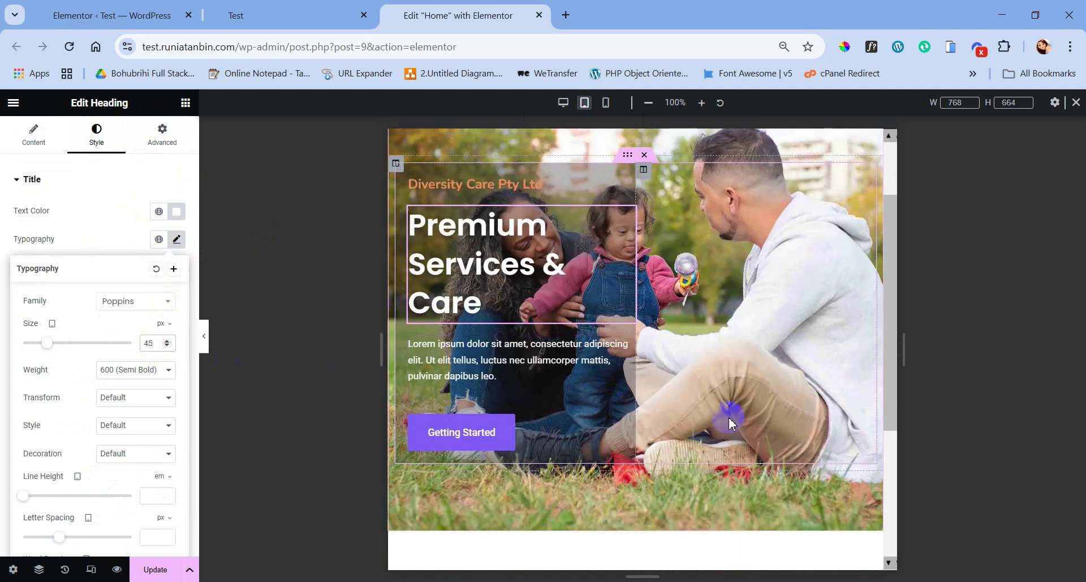
pyautogui.scroll(2, 705, 390)
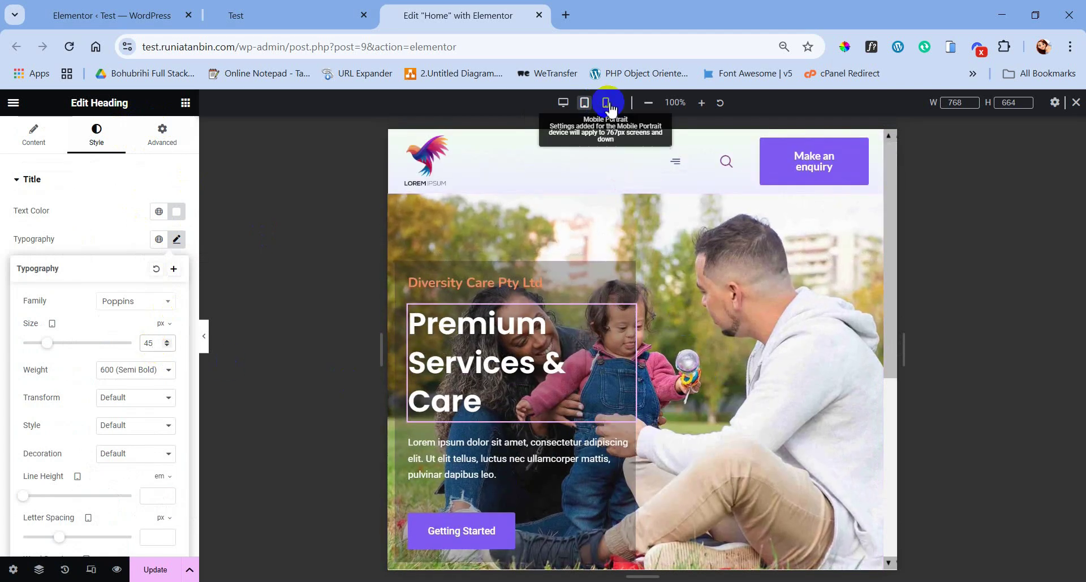
# - Set the "Premium Services & Care" heading's font size to 40 px for the mobile layout
pyautogui.click(607, 103)
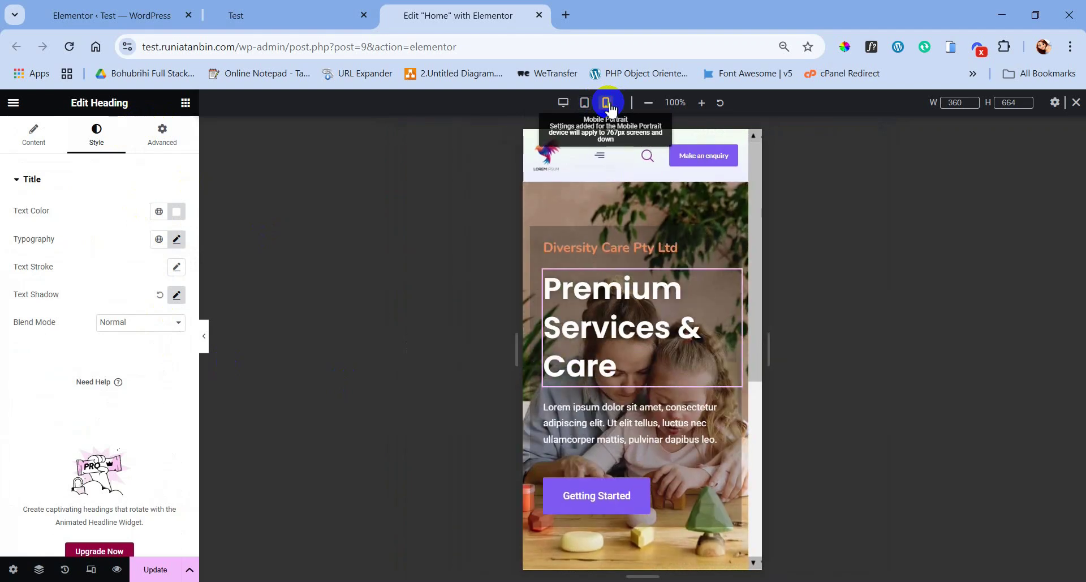
pyautogui.click(177, 238)
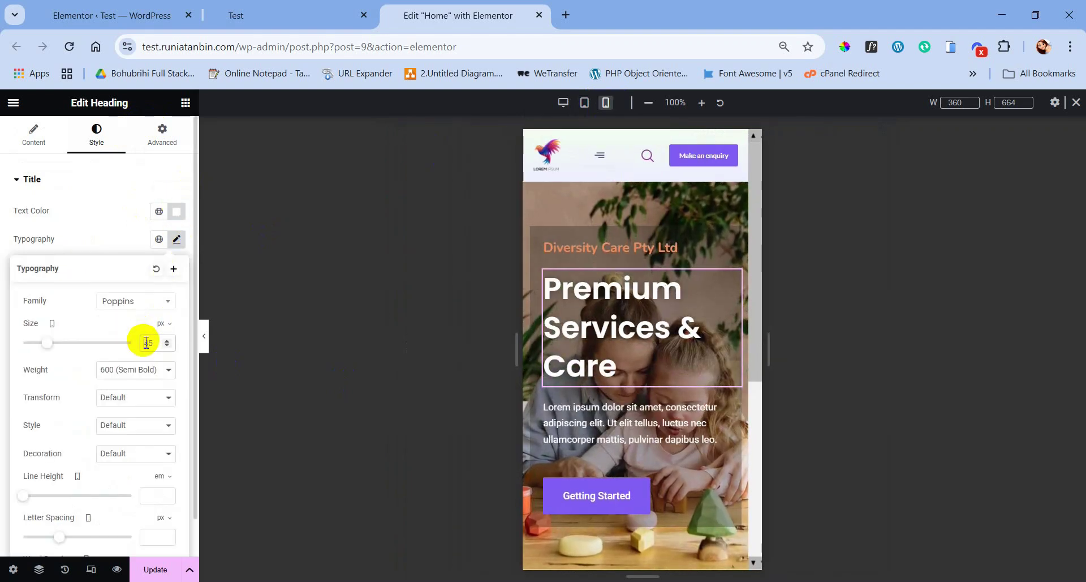
pyautogui.write('40')
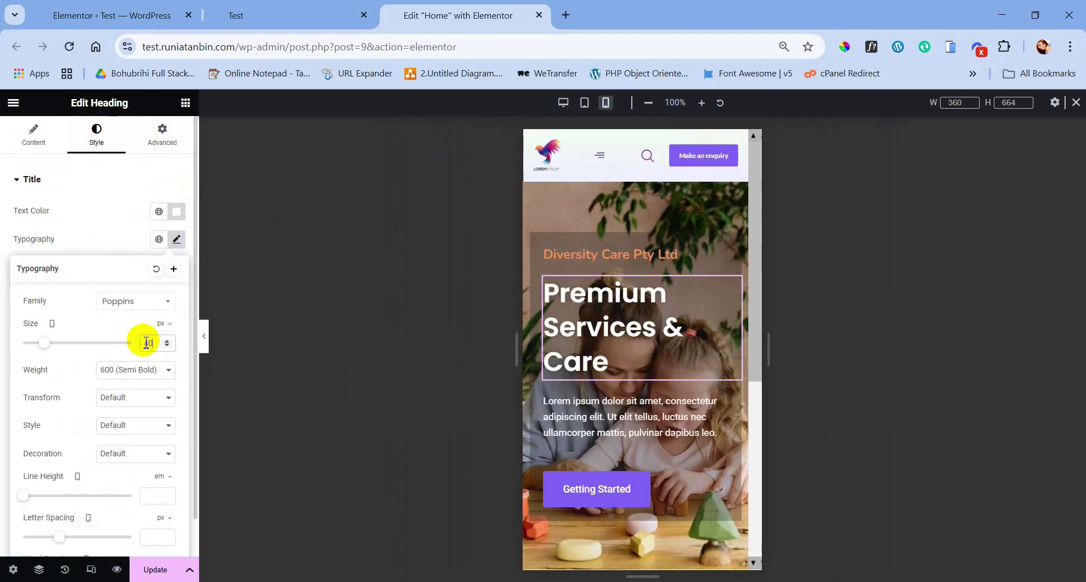
# - Reduce the "Premium Services & Care" heading's mobile font size to 38 px
pyautogui.click(168, 346)
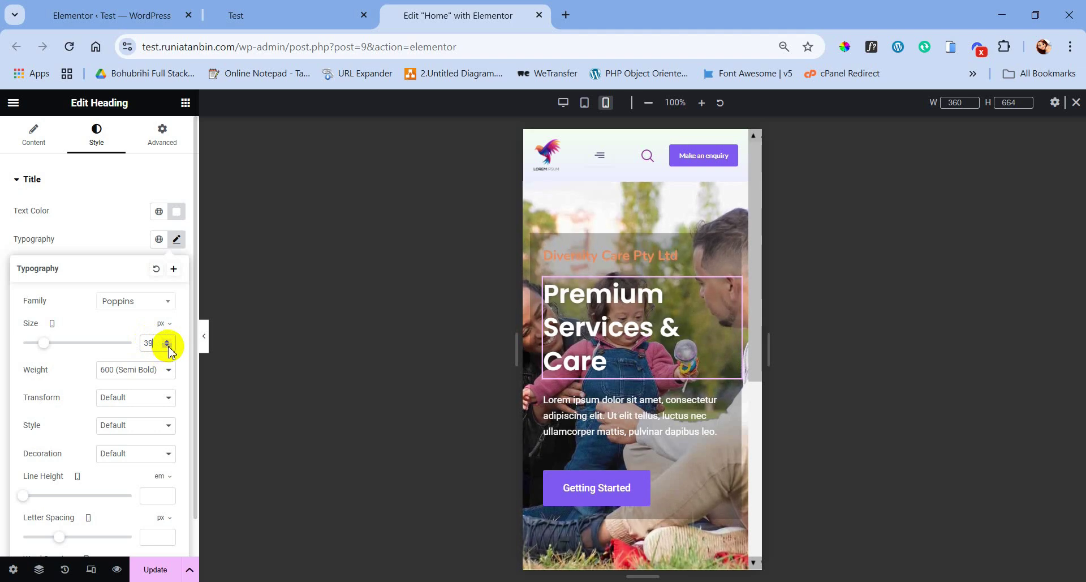
pyautogui.click(167, 346)
pyautogui.click(168, 346)
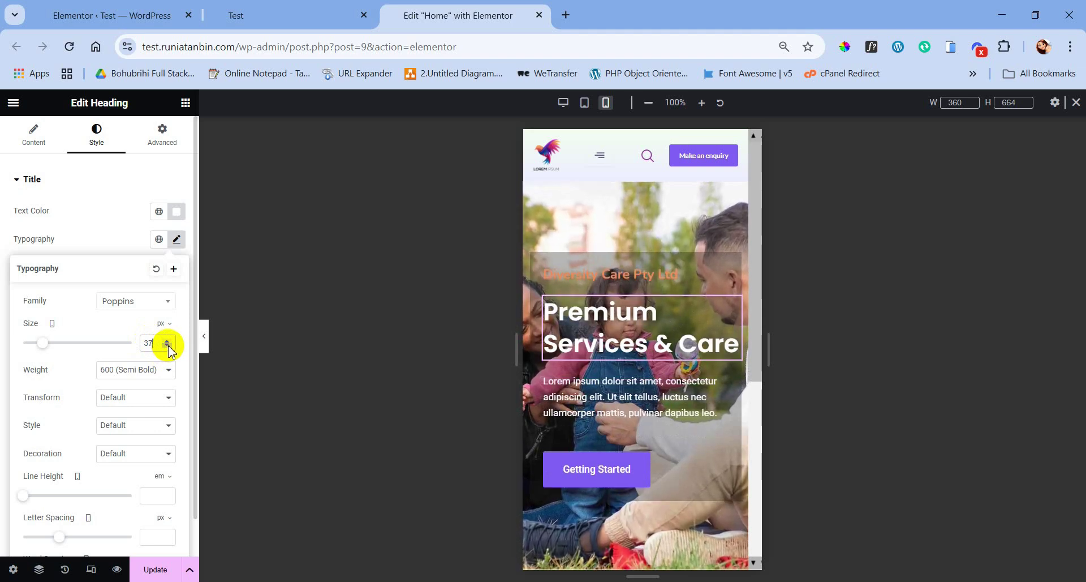
pyautogui.click(168, 341)
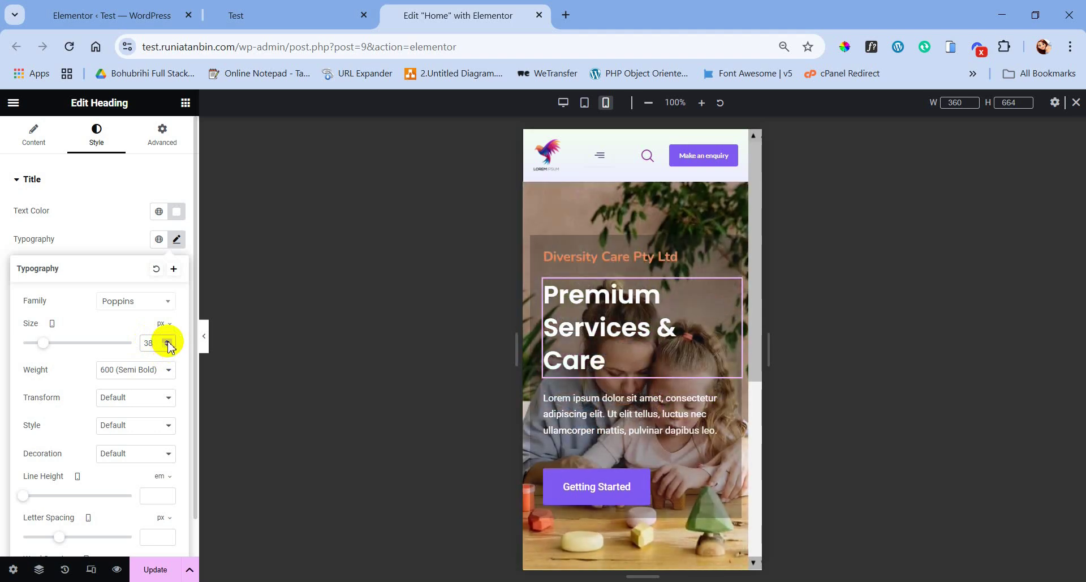
# - Set the "Diversity Care Pty Ltd" heading's font size to 18 px for the mobile layout
pyautogui.click(610, 256)
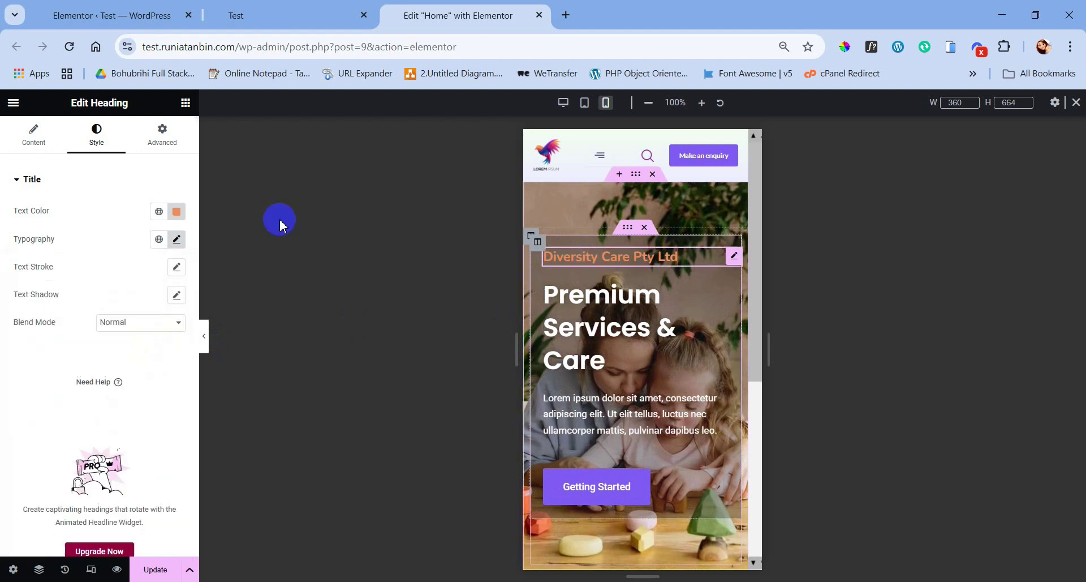
pyautogui.click(177, 239)
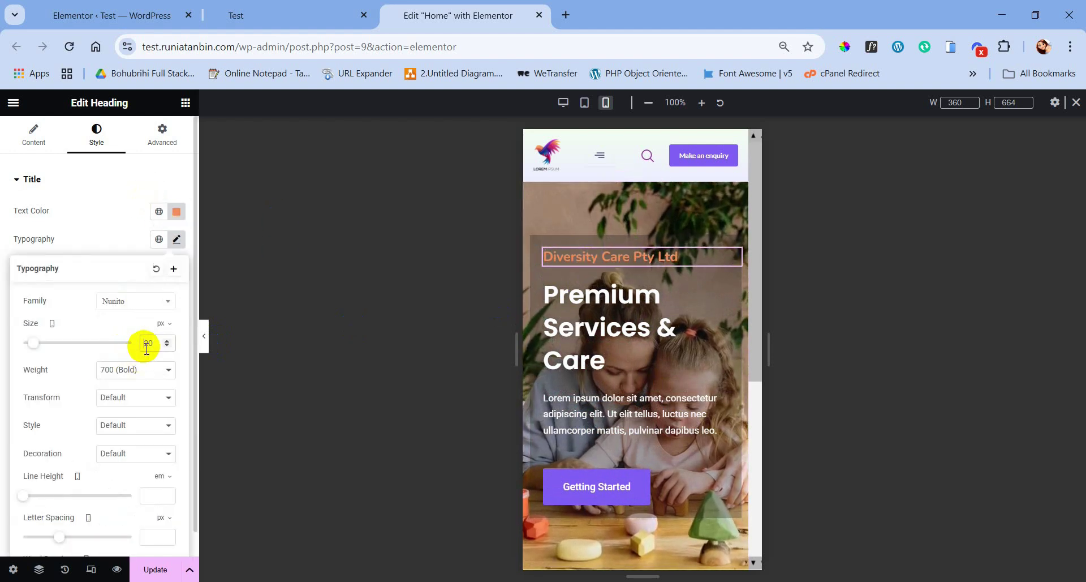
pyautogui.doubleClick(147, 343)
pyautogui.write('18')
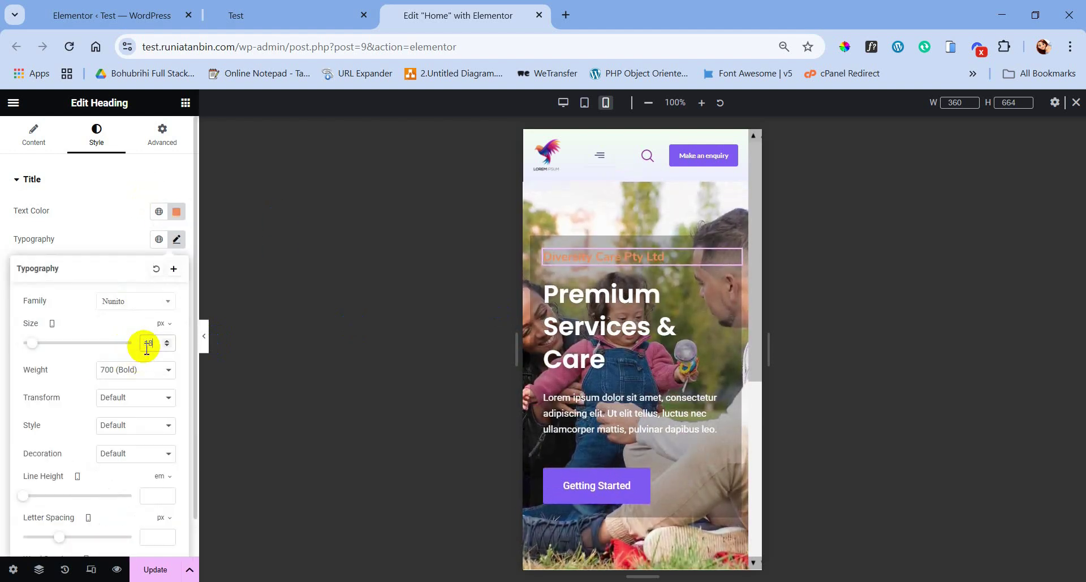
pyautogui.click(117, 229)
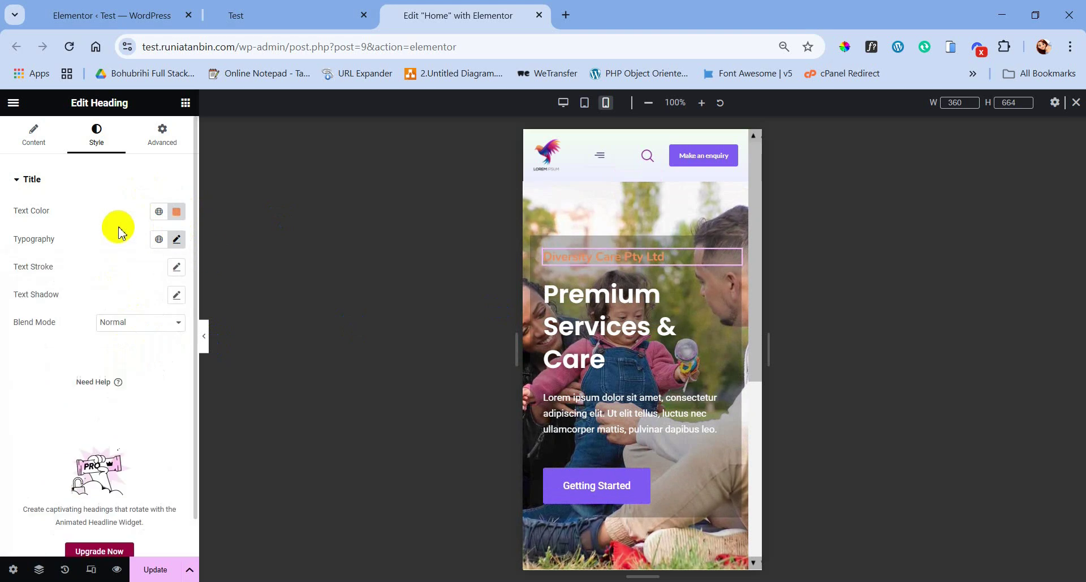
# - Preview the hero section without the editing panel in the mobile, tablet and desktop layouts, then bring the panel back
pyautogui.click(206, 340)
pyautogui.scroll(-1, 516, 354)
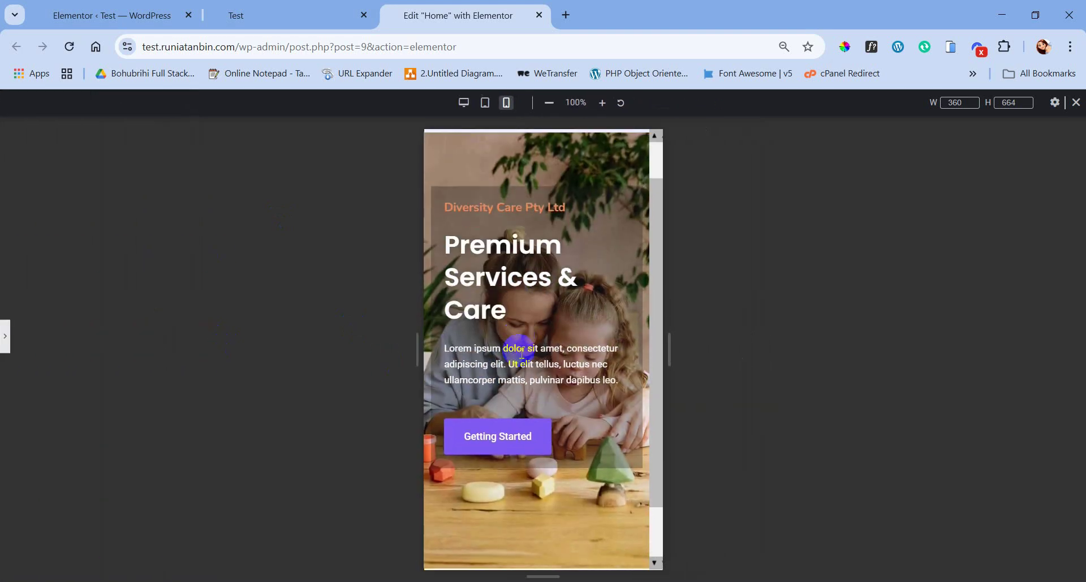
pyautogui.scroll(1, 521, 354)
pyautogui.click(486, 103)
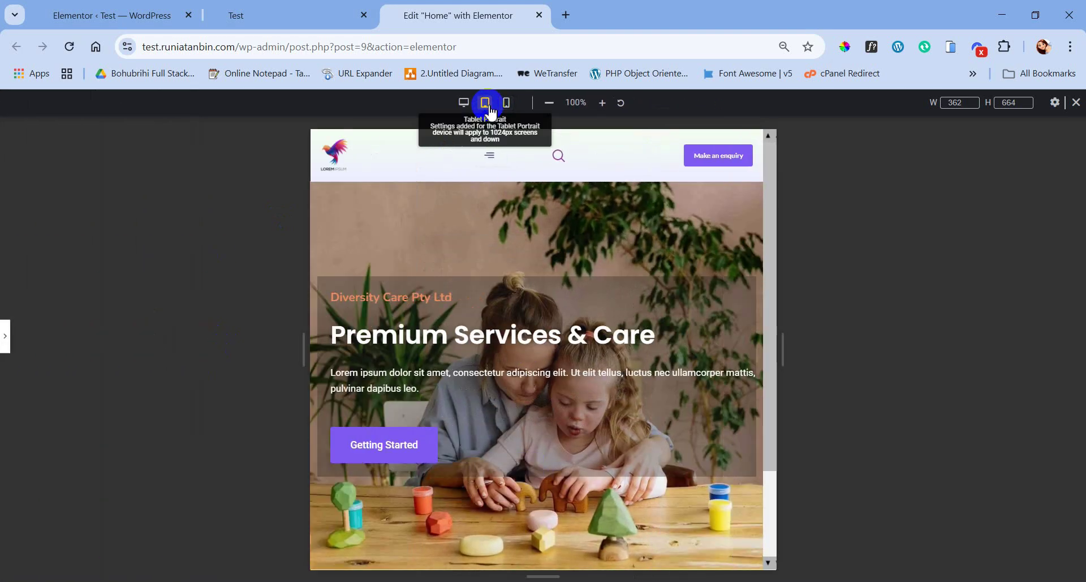
pyautogui.scroll(-2, 492, 300)
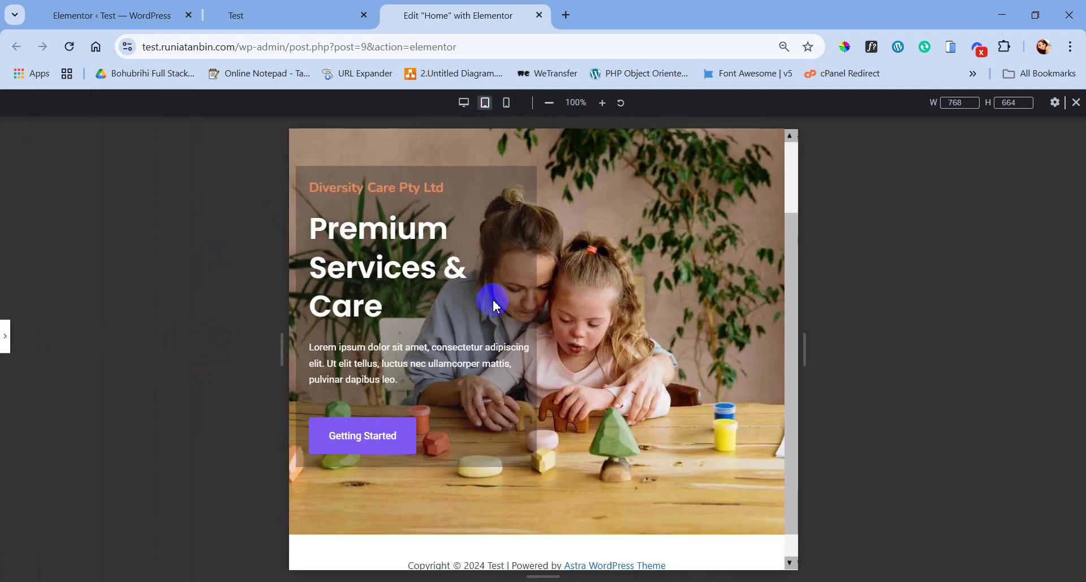
pyautogui.scroll(2, 495, 306)
pyautogui.click(464, 102)
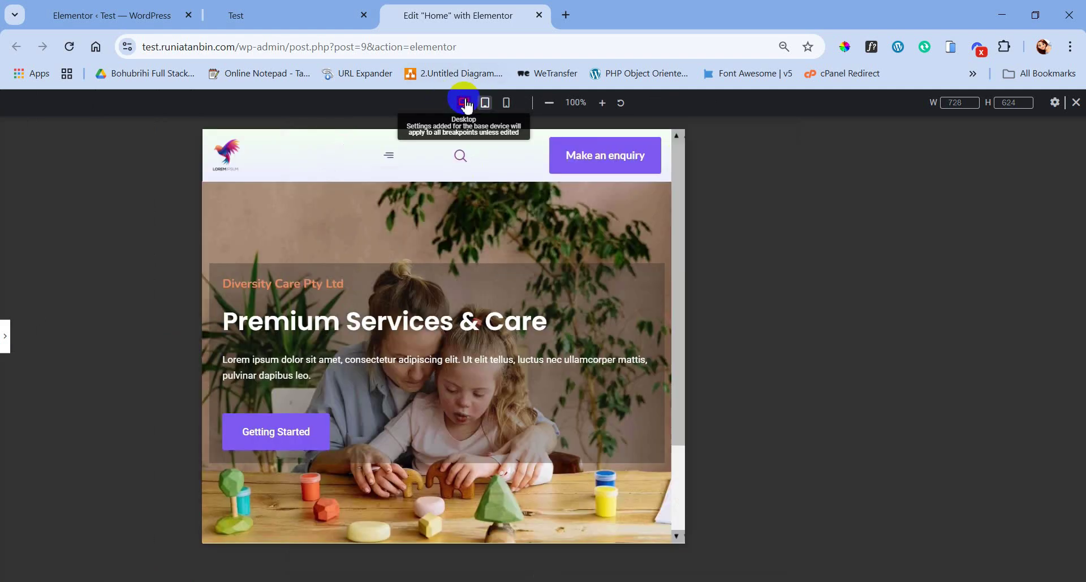
pyautogui.scroll(-2, 687, 389)
pyautogui.scroll(2, 685, 385)
pyautogui.click(5, 335)
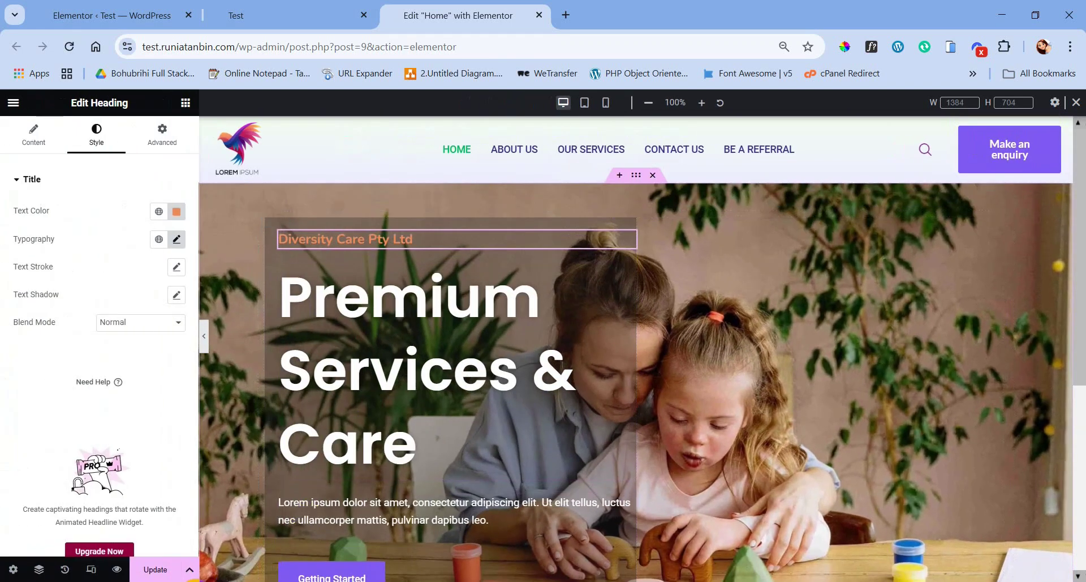
# - Publish the updated Home page and view the live site's hero section at 75% zoom
pyautogui.click(156, 570)
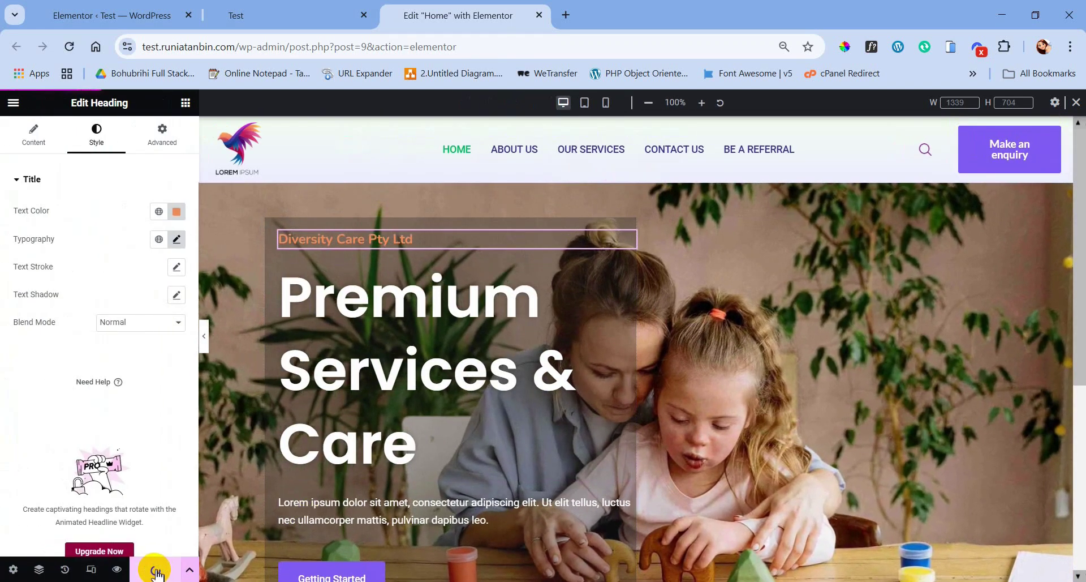
pyautogui.click(256, 17)
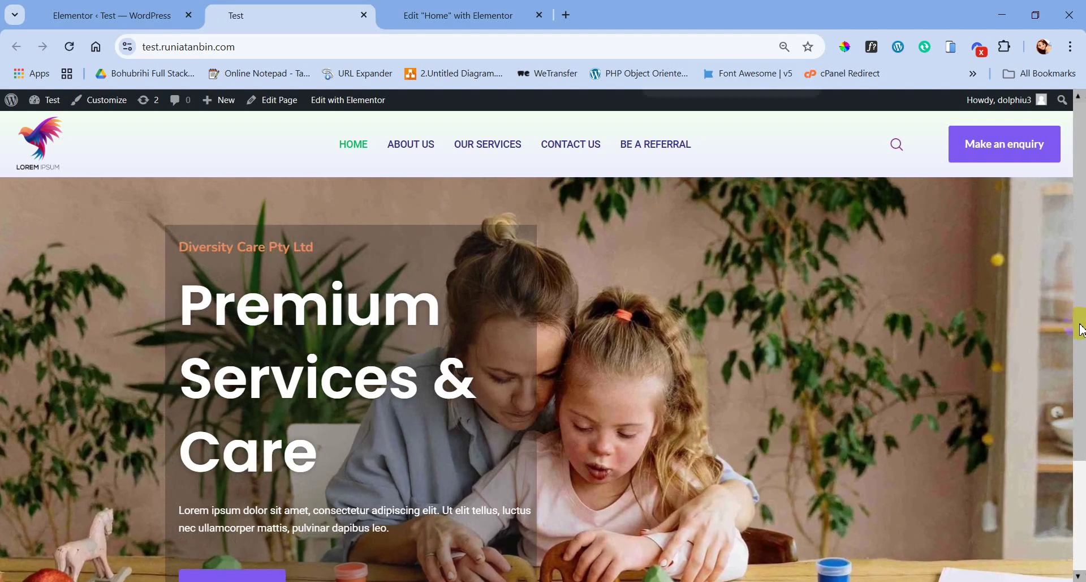
pyautogui.hotkey('ctrl', '-')
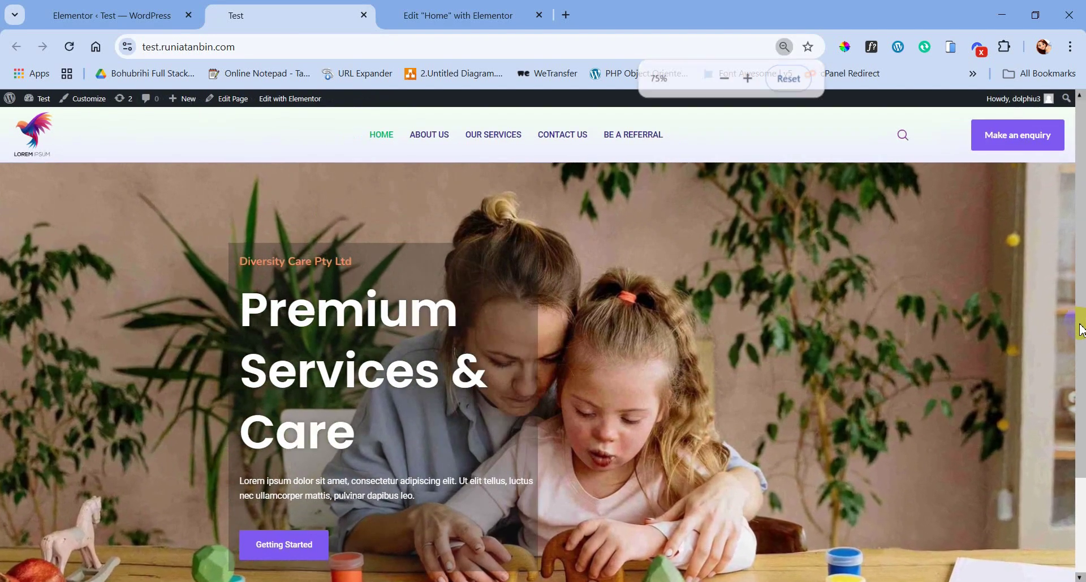